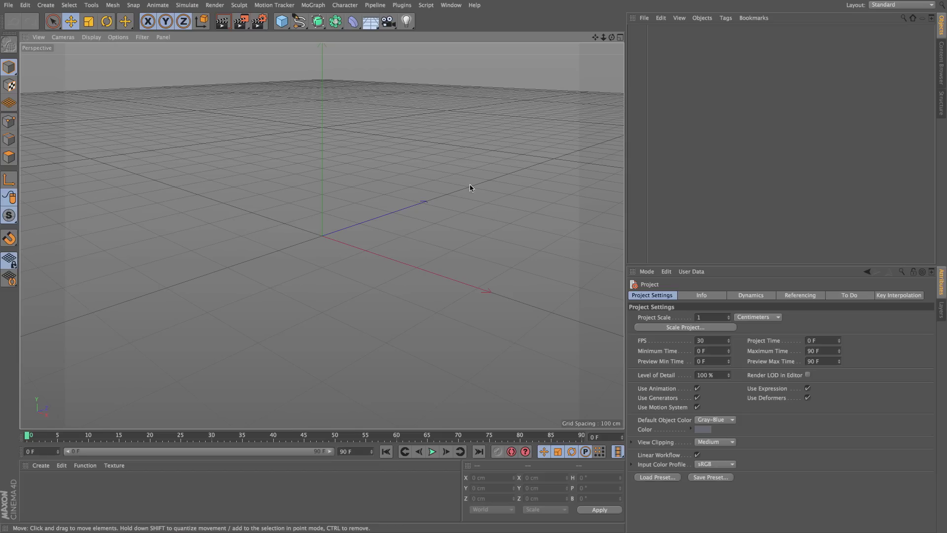
# Open the Substance Asset Manager from the Plugins menu
pyautogui.click(402, 5)
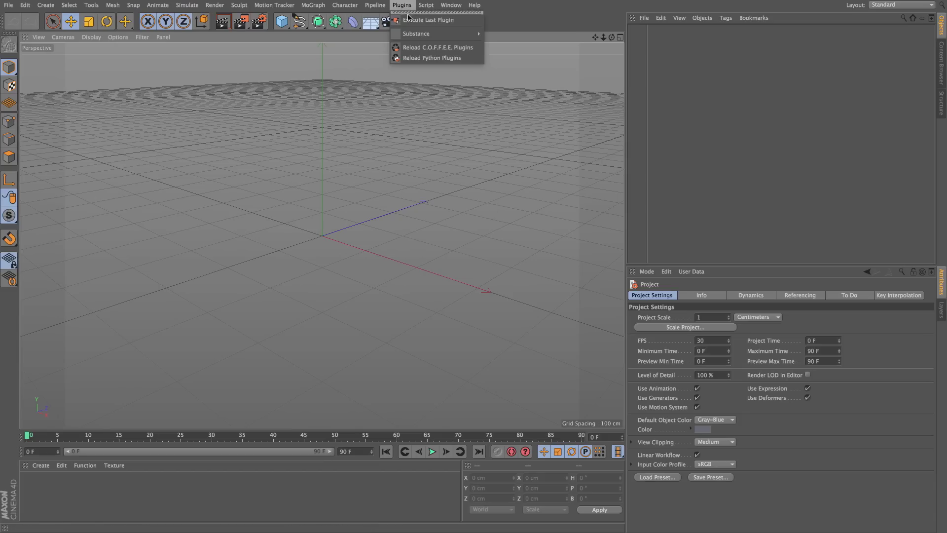
pyautogui.moveTo(429, 34)
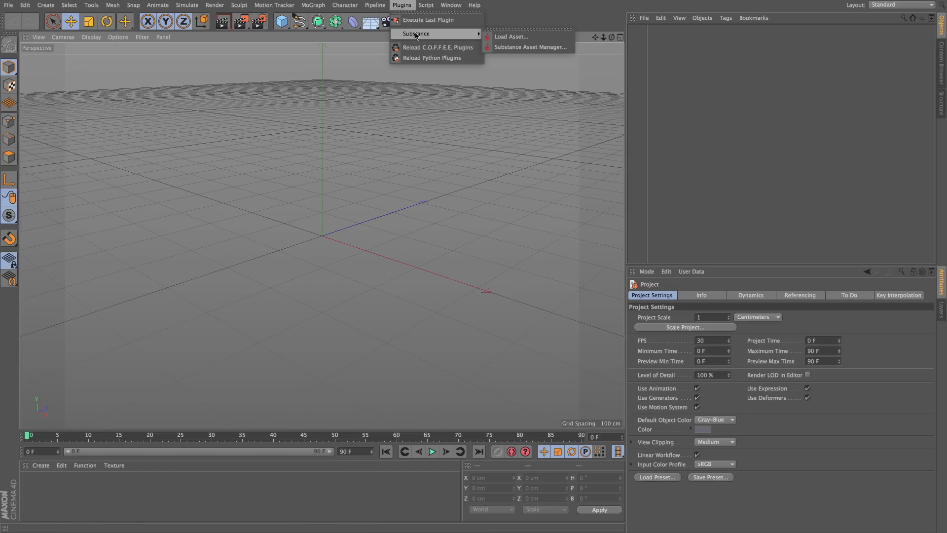
pyautogui.click(506, 48)
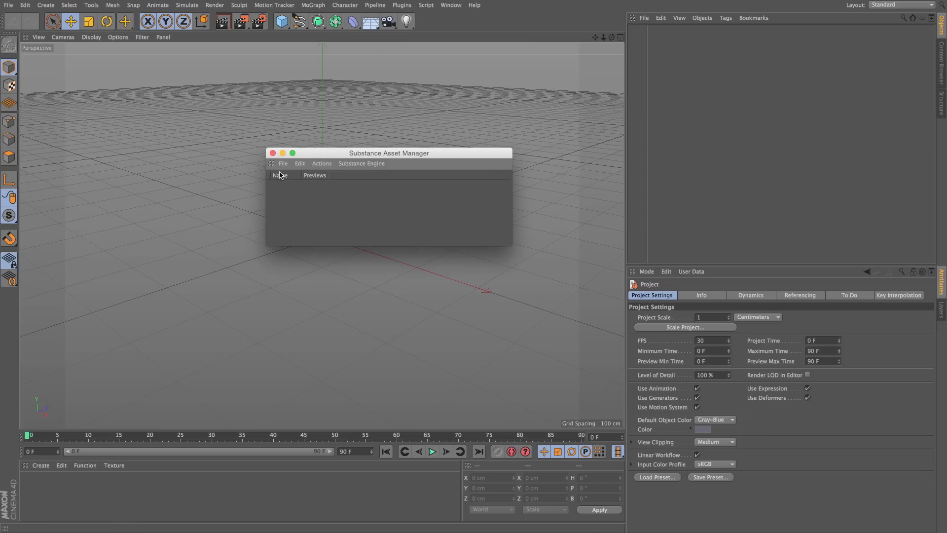
# Load Amethyst.sbsar and accept the copy-to-project prompt
pyautogui.click(284, 163)
pyautogui.click(287, 180)
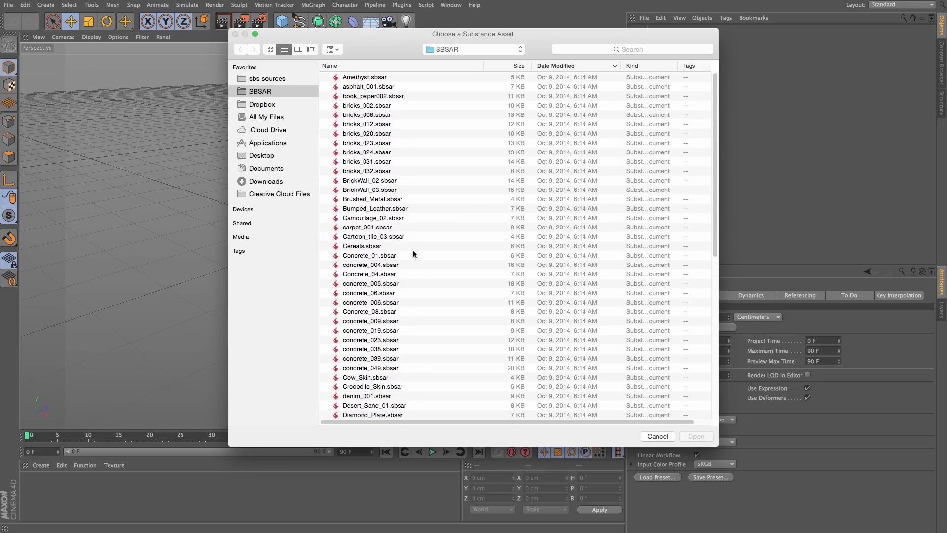
pyautogui.click(381, 79)
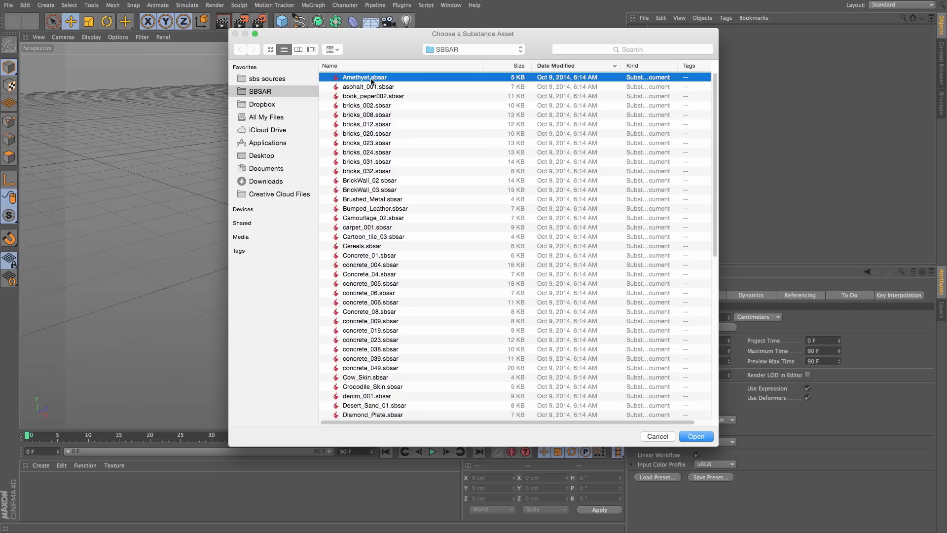
pyautogui.click(696, 436)
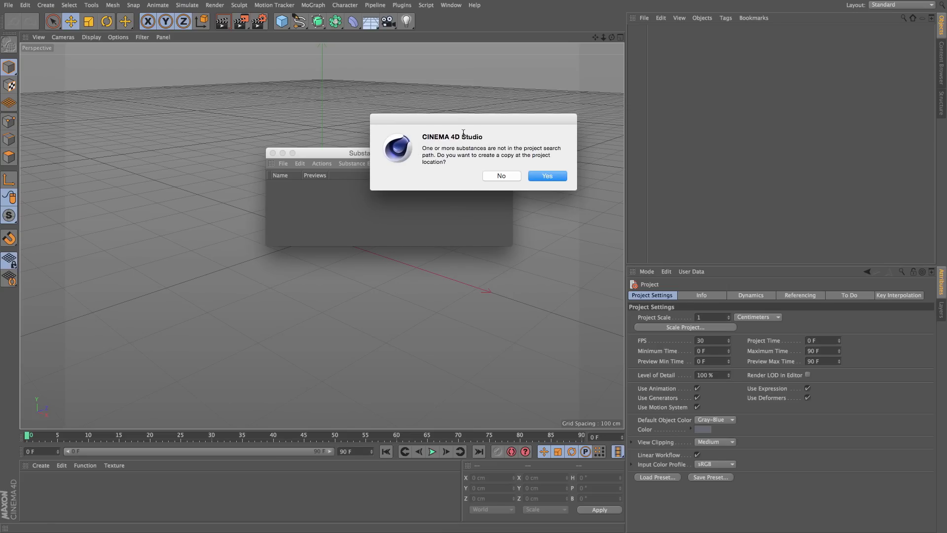
pyautogui.click(501, 176)
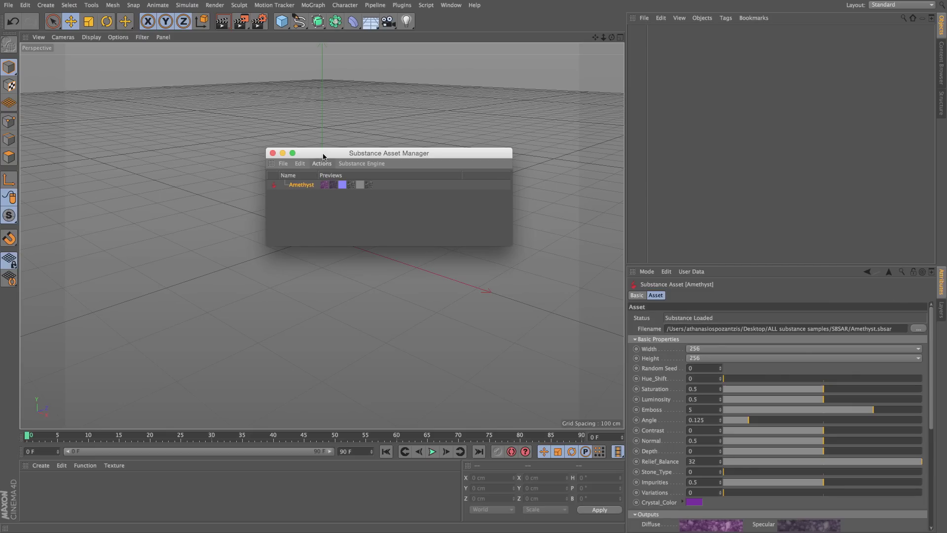
# Rearrange the Asset Manager and Attributes panels so the substance outputs are visible
pyautogui.moveTo(326, 155); pyautogui.dragTo(483, 78)
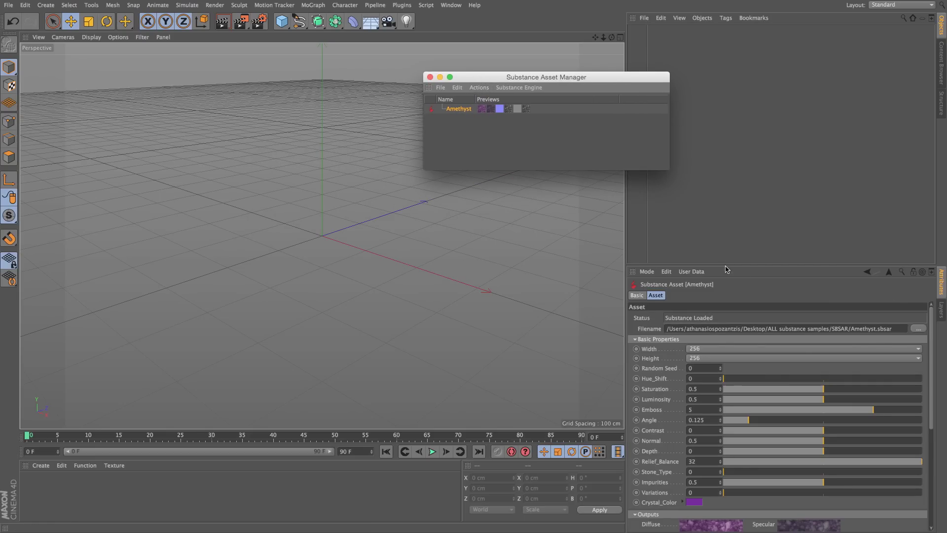
pyautogui.moveTo(723, 266); pyautogui.dragTo(723, 114)
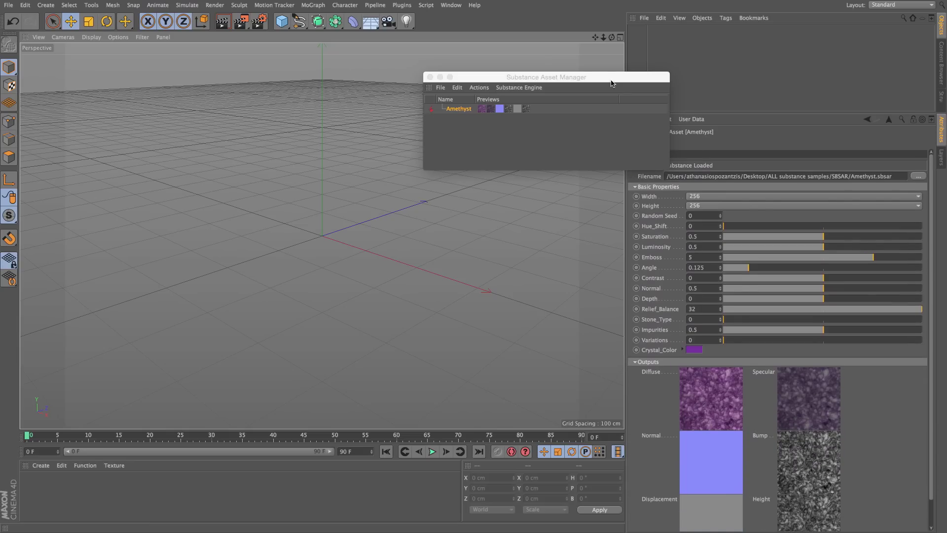
pyautogui.moveTo(613, 81); pyautogui.dragTo(564, 69)
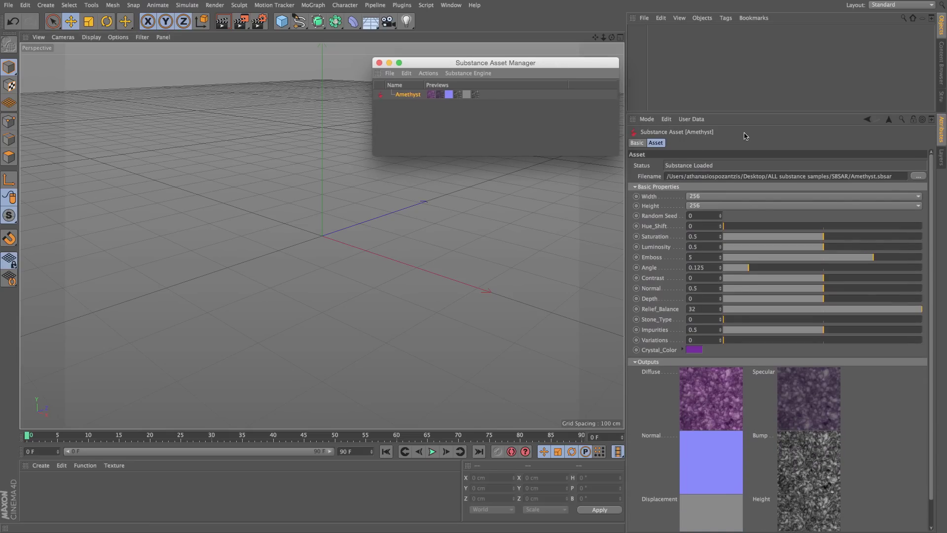
# Create a material from the Amethyst substance and open it in the Material Editor
pyautogui.rightClick(407, 97)
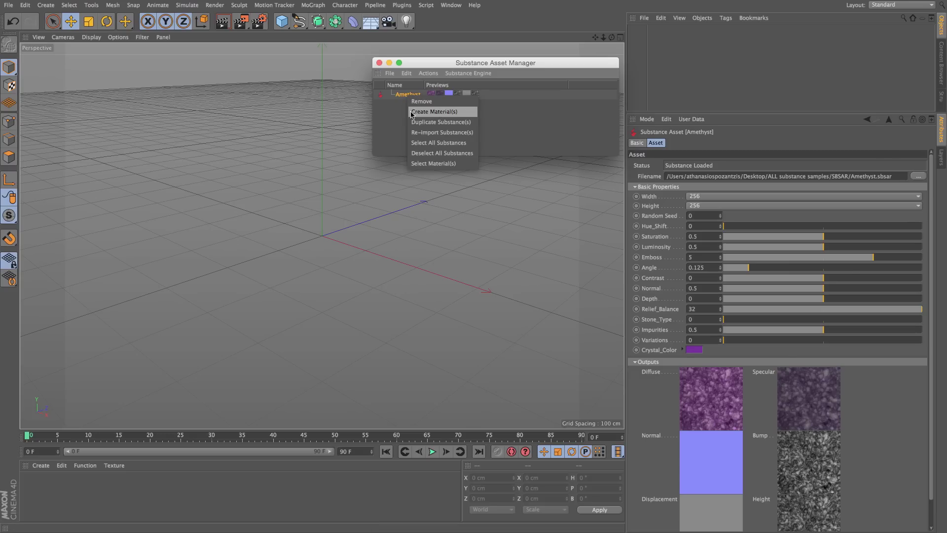
pyautogui.click(414, 113)
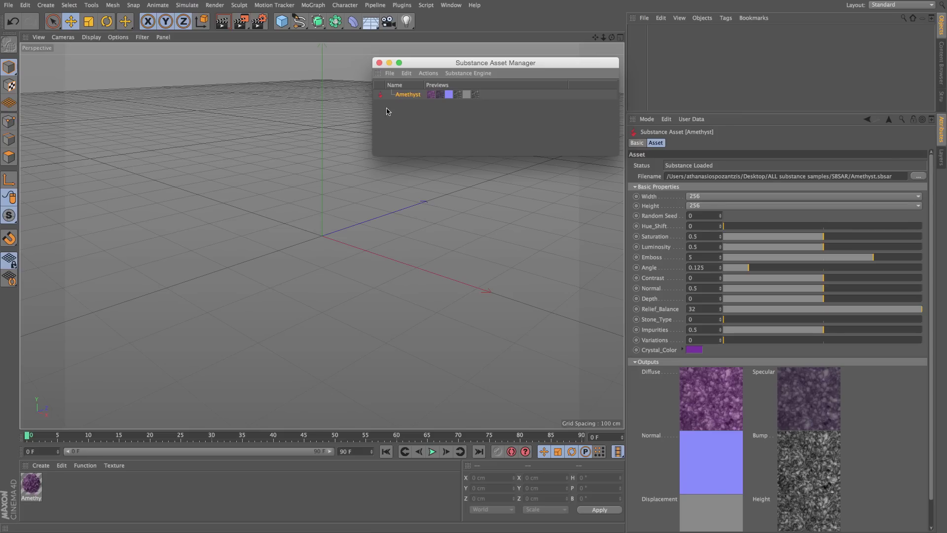
pyautogui.doubleClick(30, 488)
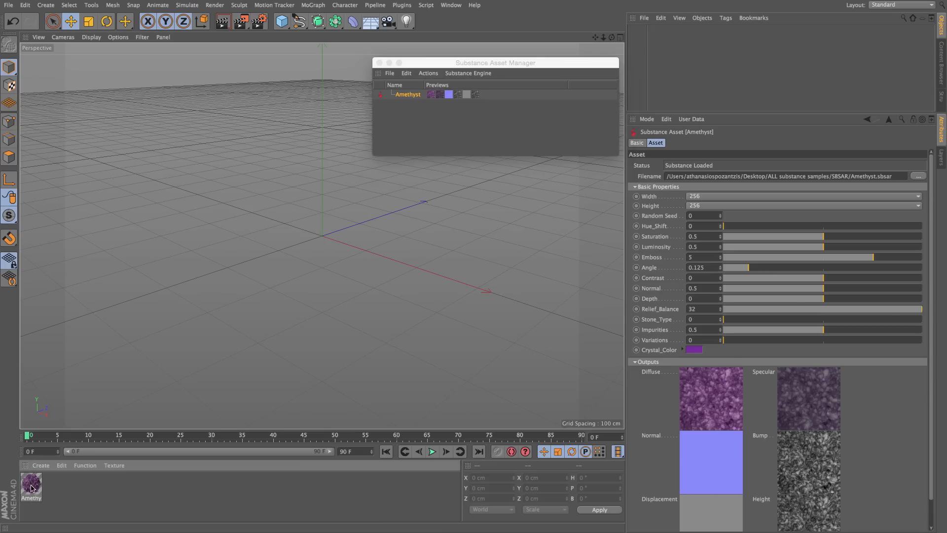
# Move the Material Editor aside, select Amethyst and collapse Basic Properties to list its outputs
pyautogui.moveTo(253, 82); pyautogui.dragTo(177, 66)
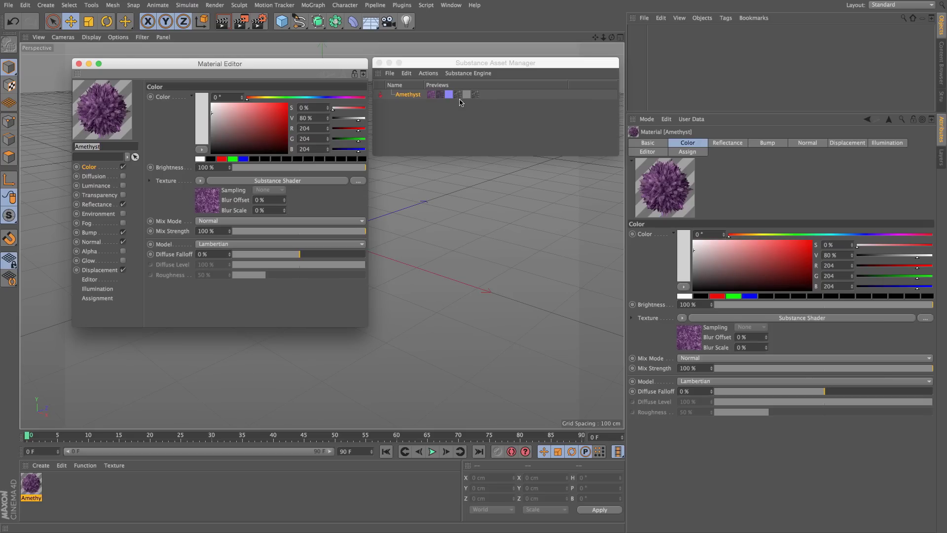
pyautogui.click(408, 95)
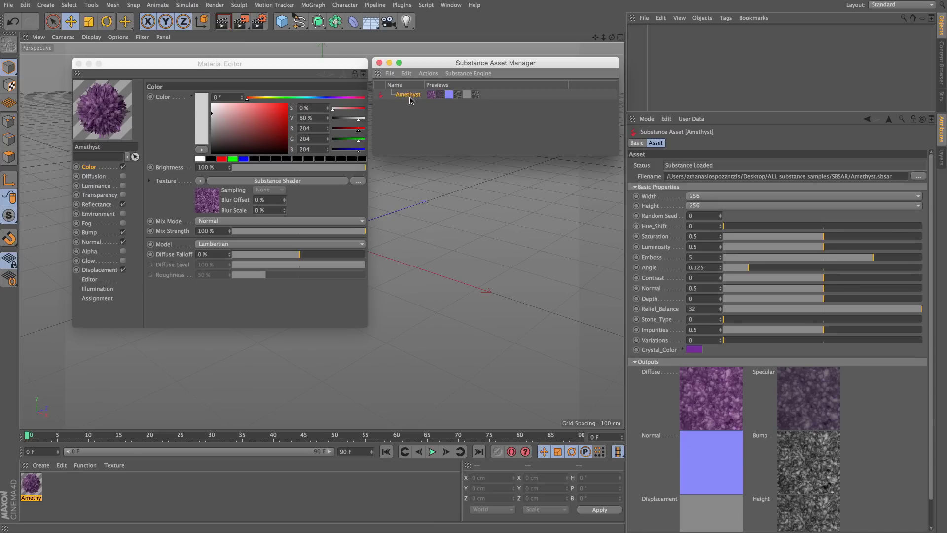
pyautogui.moveTo(730, 114); pyautogui.dragTo(646, 63)
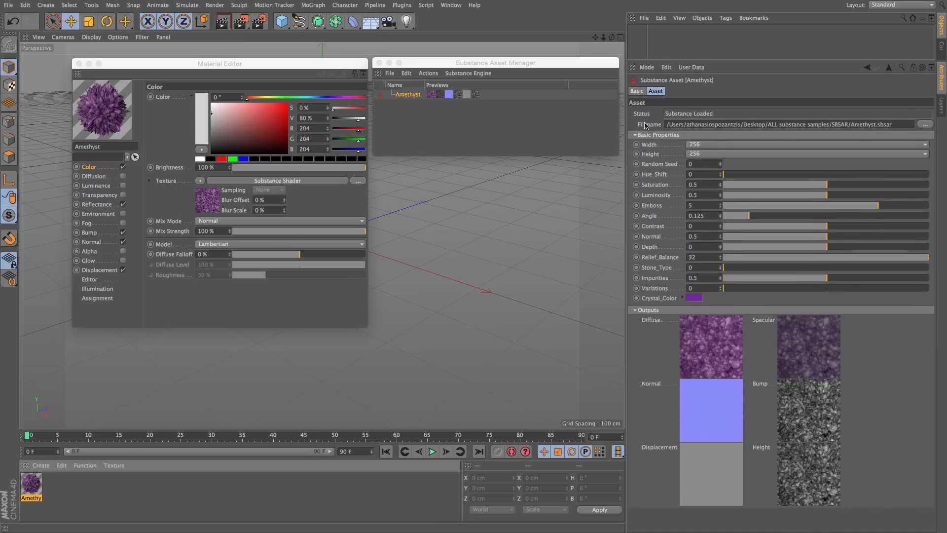
pyautogui.click(635, 135)
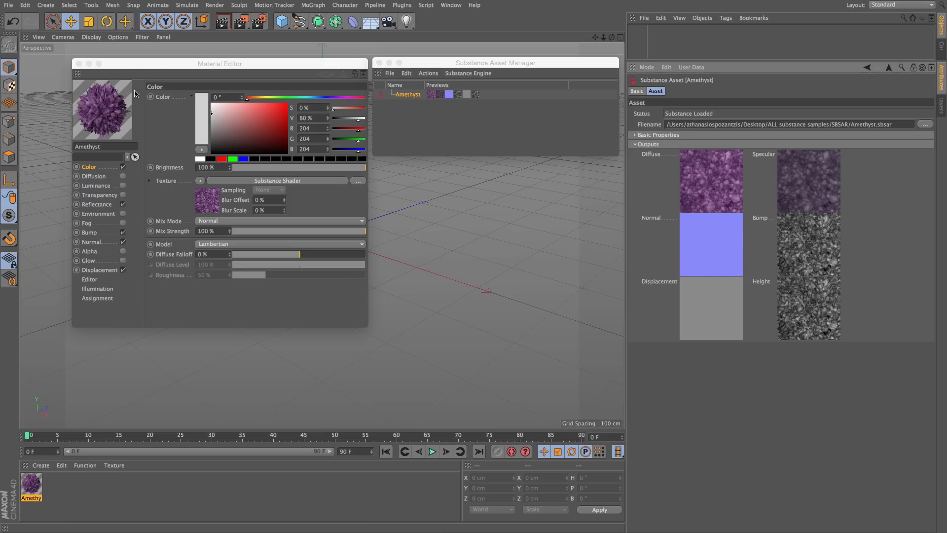
pyautogui.click(96, 170)
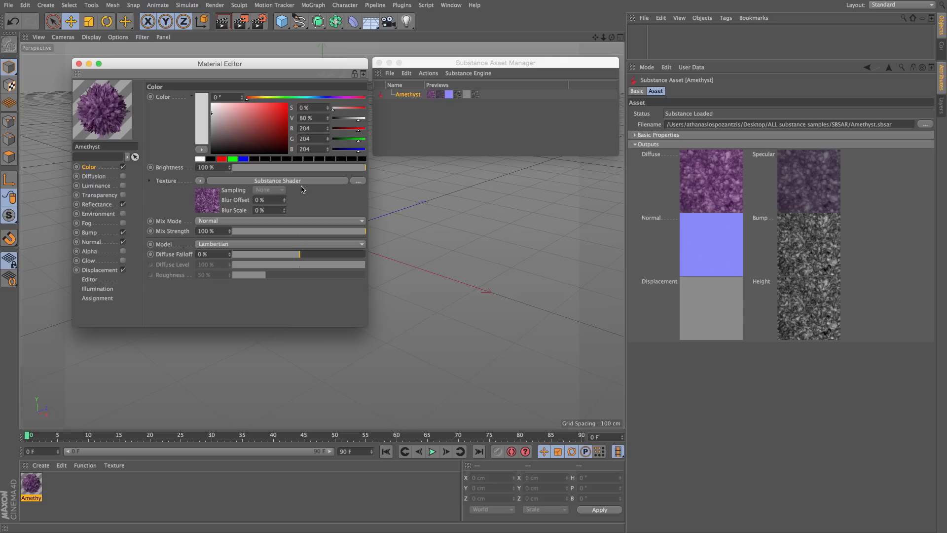
# Open the Color channel's Substance Shader and switch its channel to Amethyst_Height
pyautogui.click(210, 205)
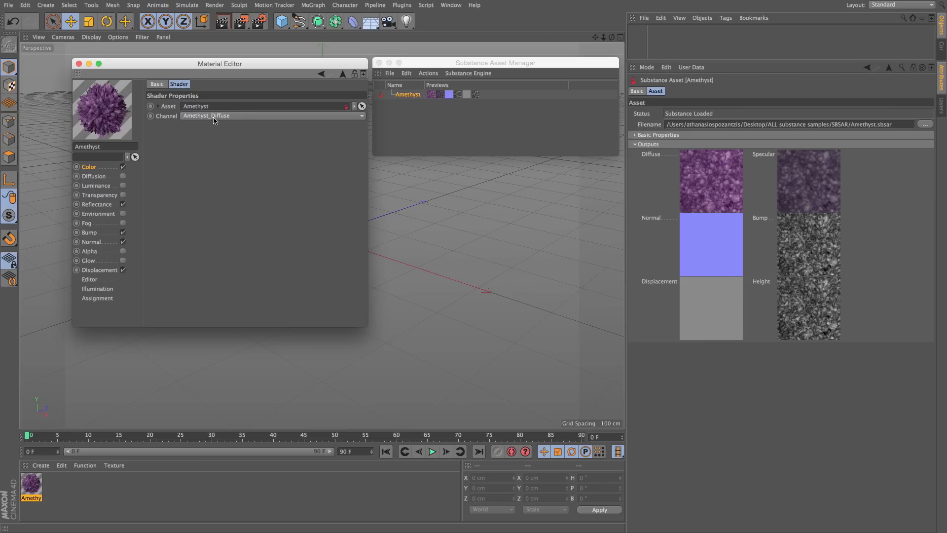
pyautogui.click(260, 116)
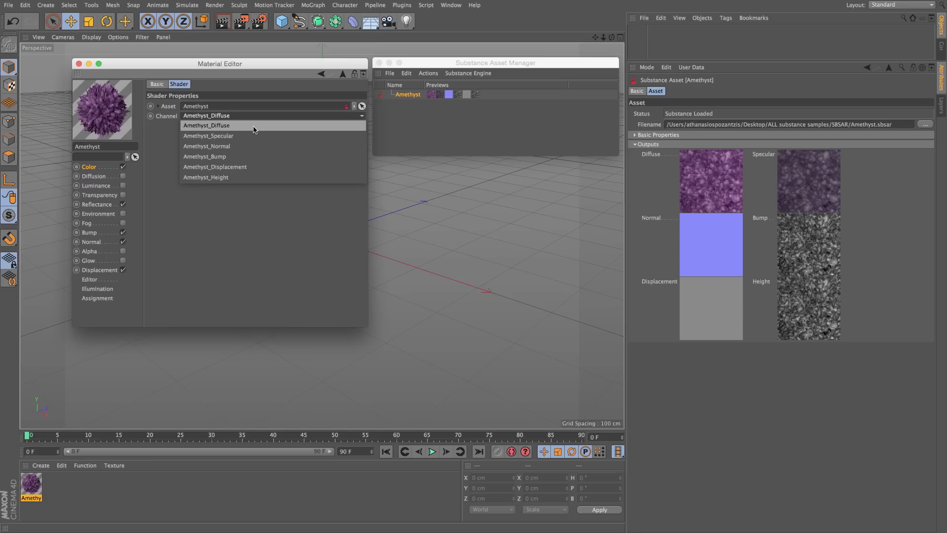
pyautogui.click(283, 211)
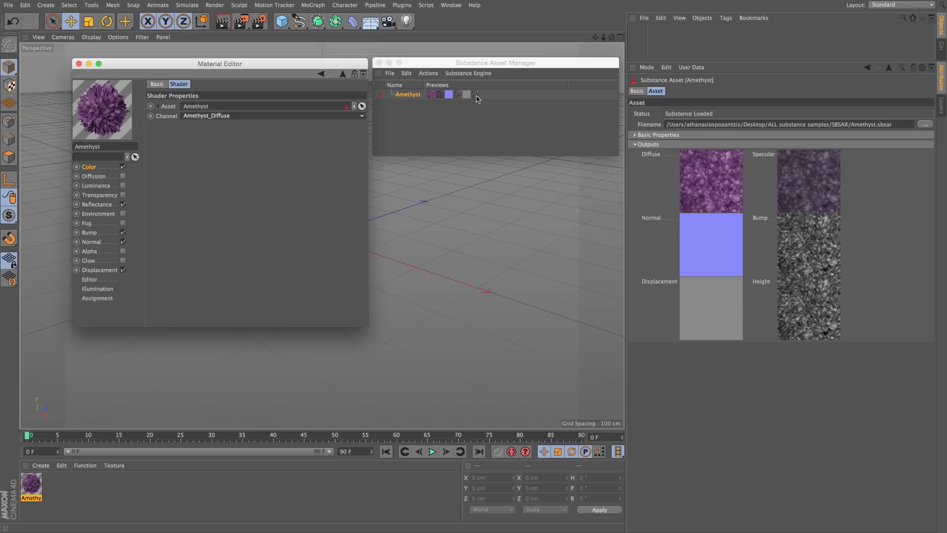
pyautogui.click(237, 117)
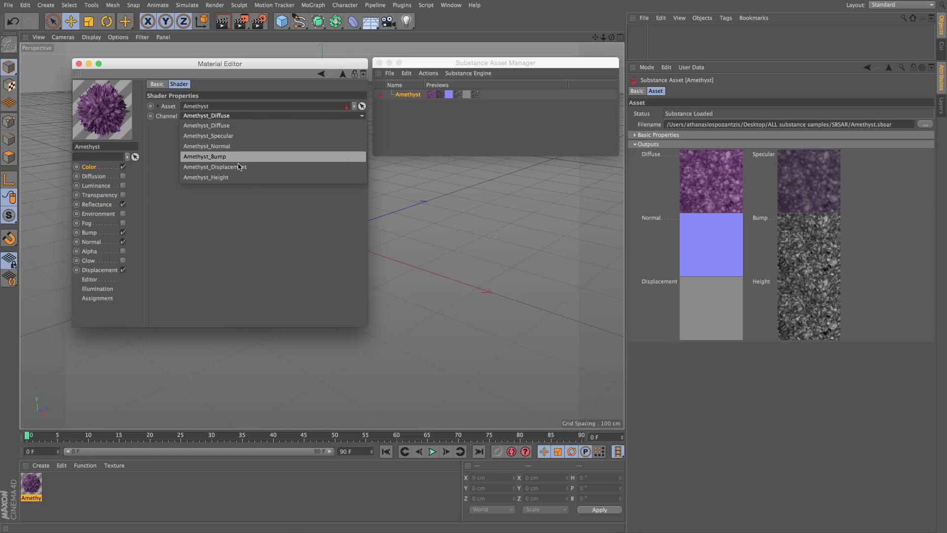
pyautogui.click(237, 178)
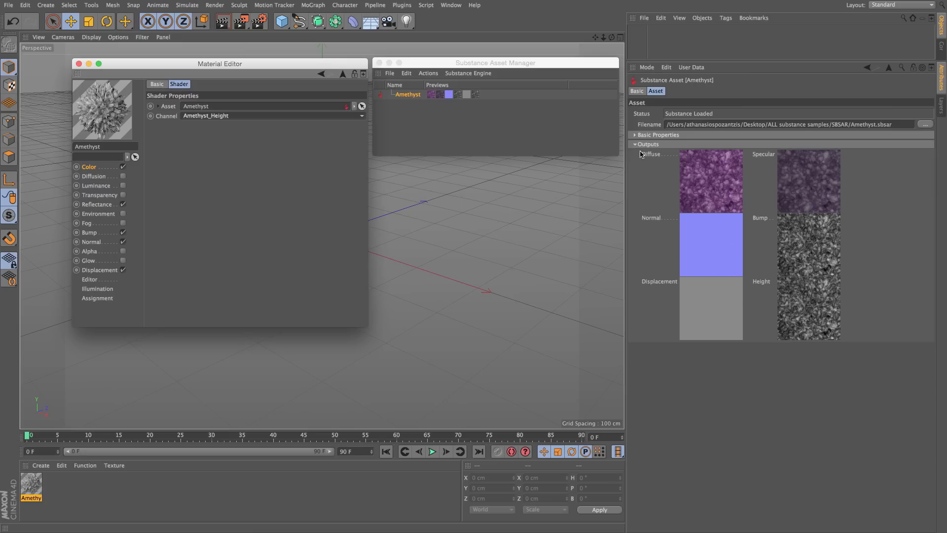
# Set the Color shader's channel back to Amethyst_Diffuse
pyautogui.click(94, 171)
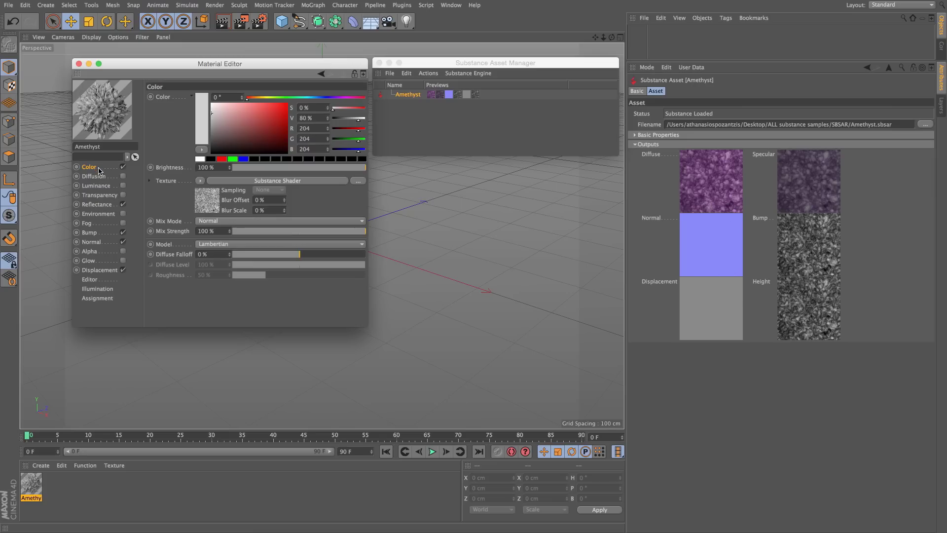
pyautogui.click(213, 205)
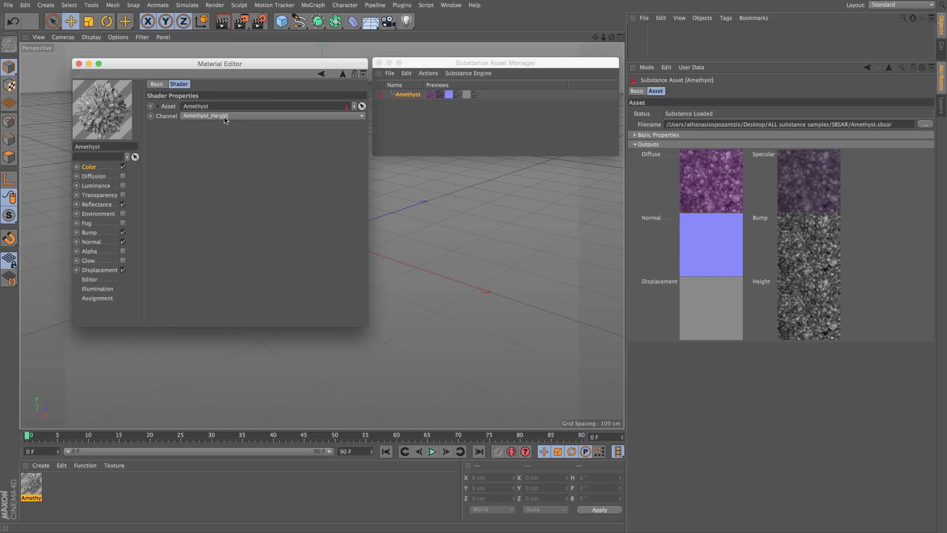
pyautogui.click(225, 118)
pyautogui.click(227, 127)
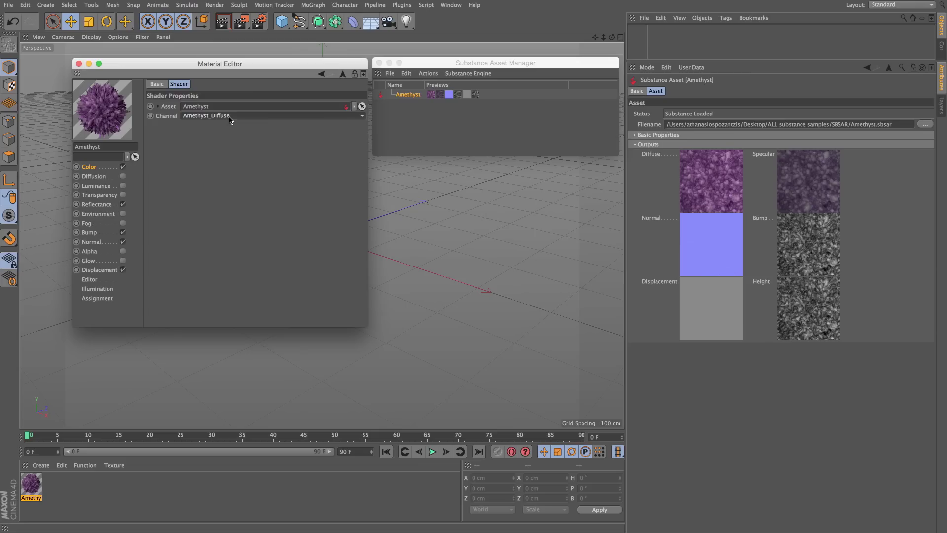
# Inspect the Substance shaders behind the Reflectance specular layer and the Bump channel
pyautogui.click(102, 204)
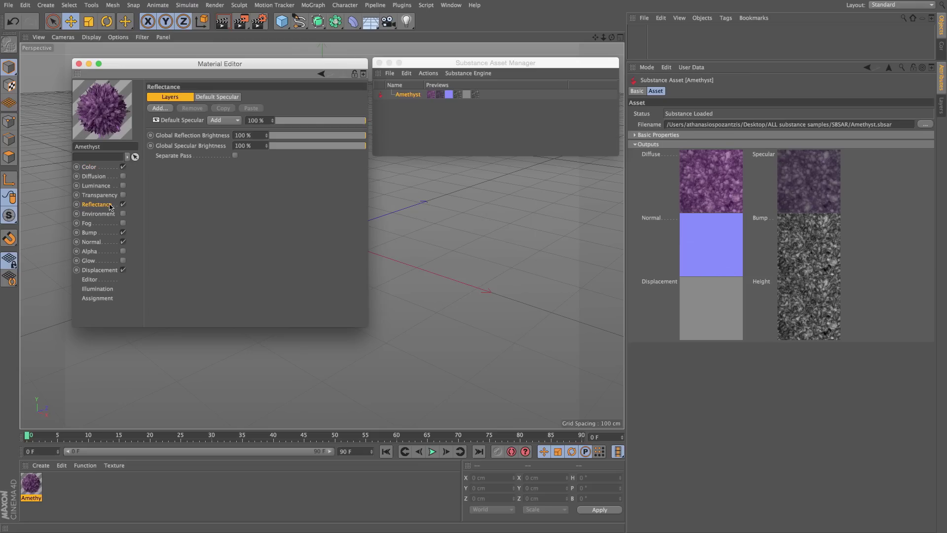
pyautogui.click(177, 121)
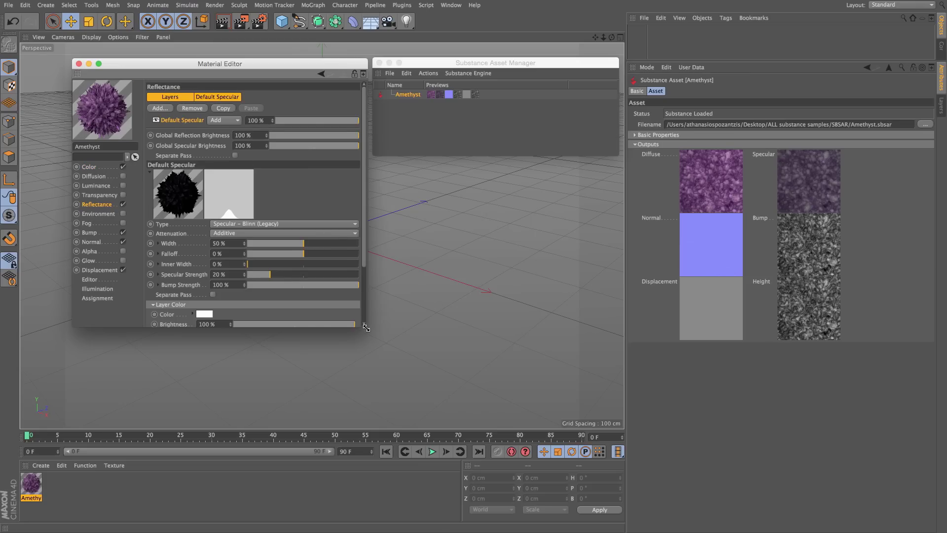
pyautogui.moveTo(367, 326); pyautogui.dragTo(478, 417)
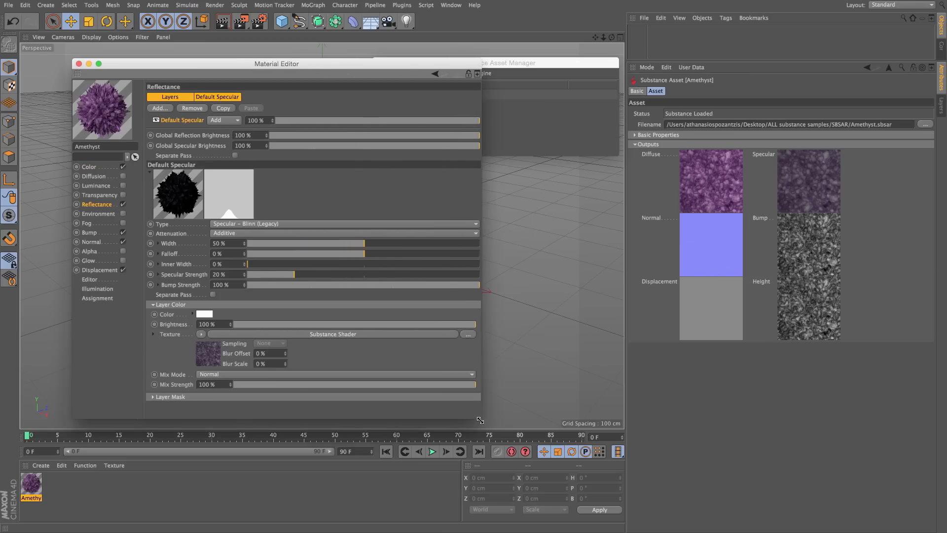
pyautogui.click(208, 358)
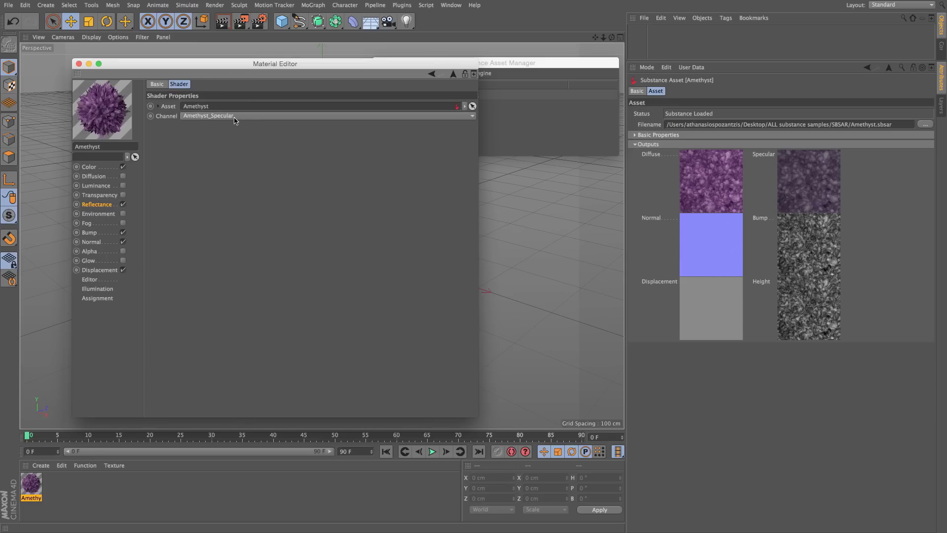
pyautogui.click(105, 233)
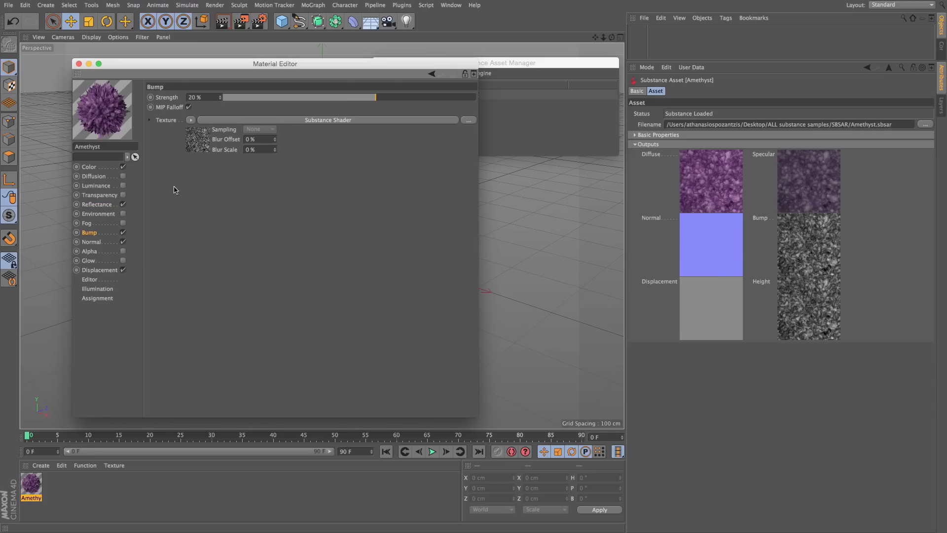
pyautogui.click(198, 145)
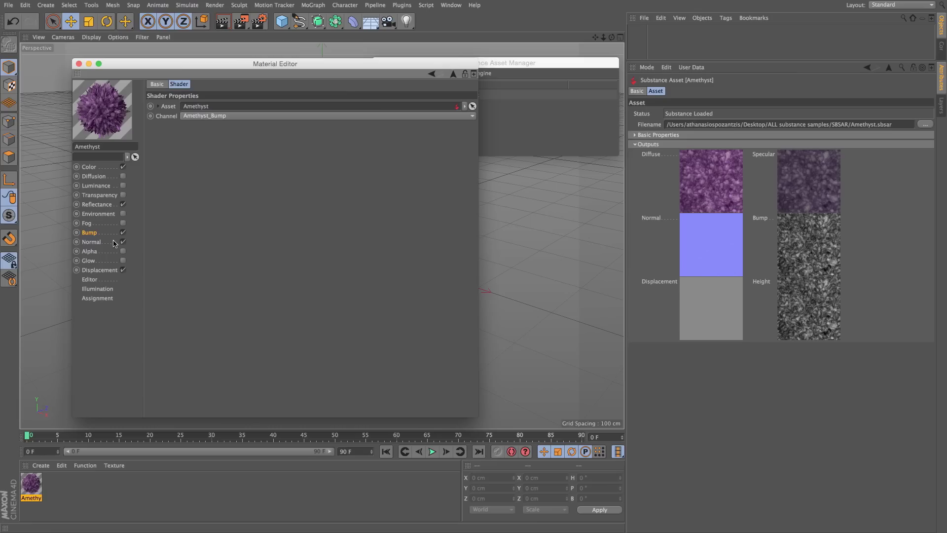
# Inspect the Normal and Displacement shaders, leaving Displacement on Amethyst_Height
pyautogui.click(105, 242)
pyautogui.click(223, 178)
pyautogui.click(109, 271)
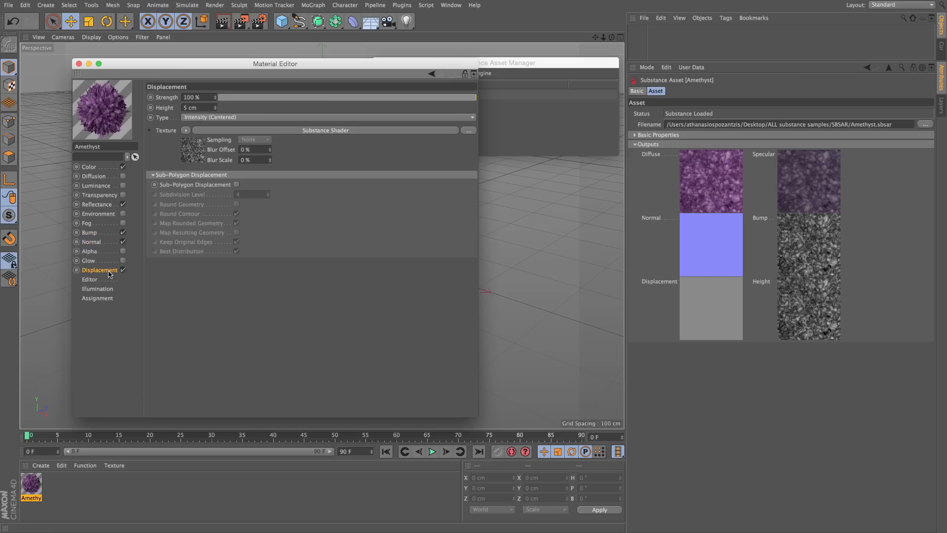
pyautogui.click(195, 158)
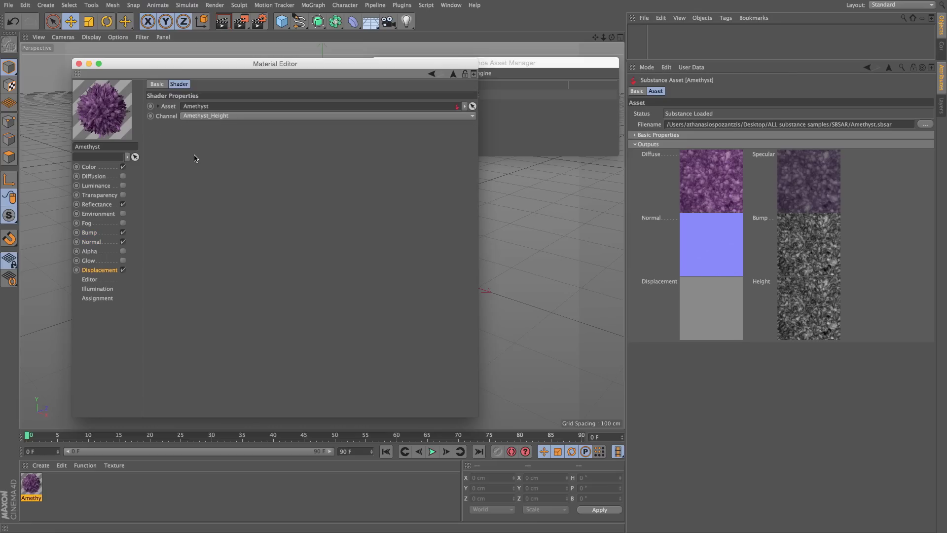
pyautogui.click(233, 120)
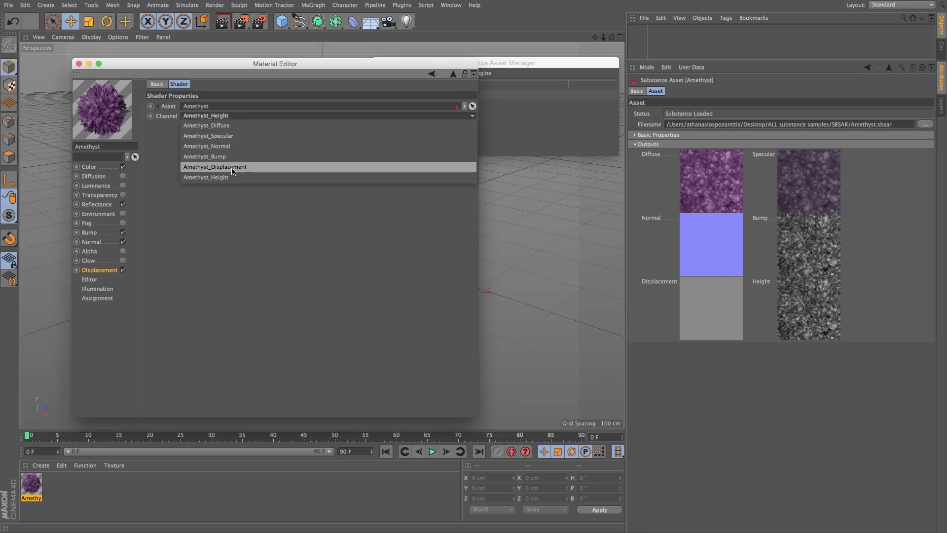
pyautogui.click(228, 226)
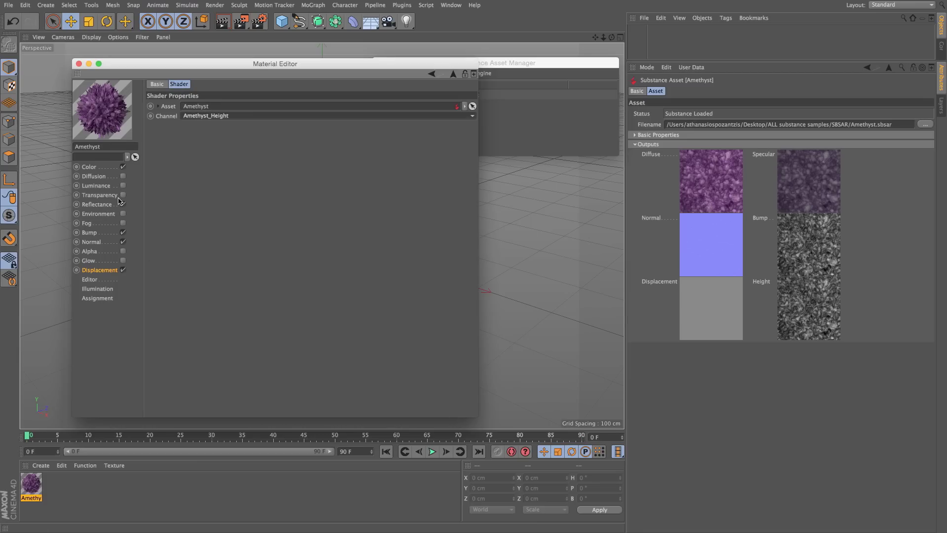
pyautogui.click(235, 118)
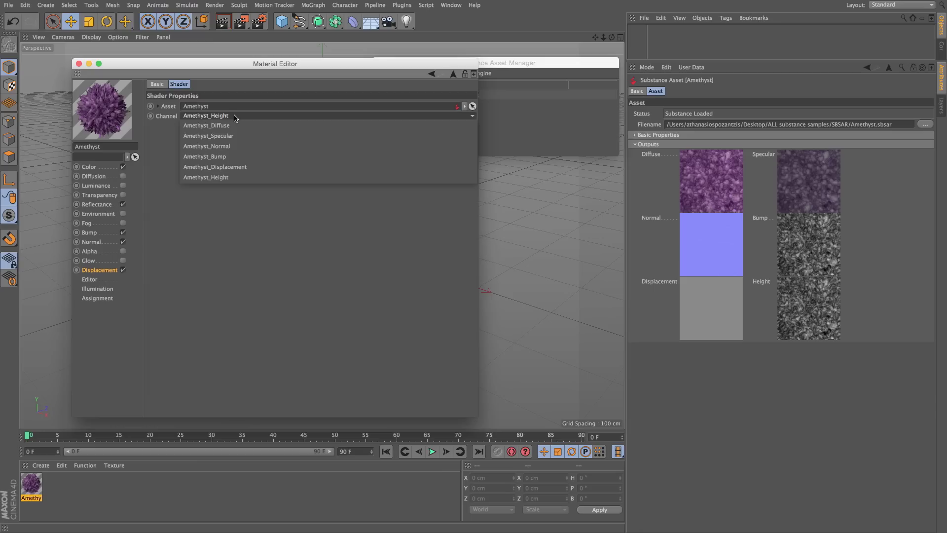
pyautogui.click(245, 196)
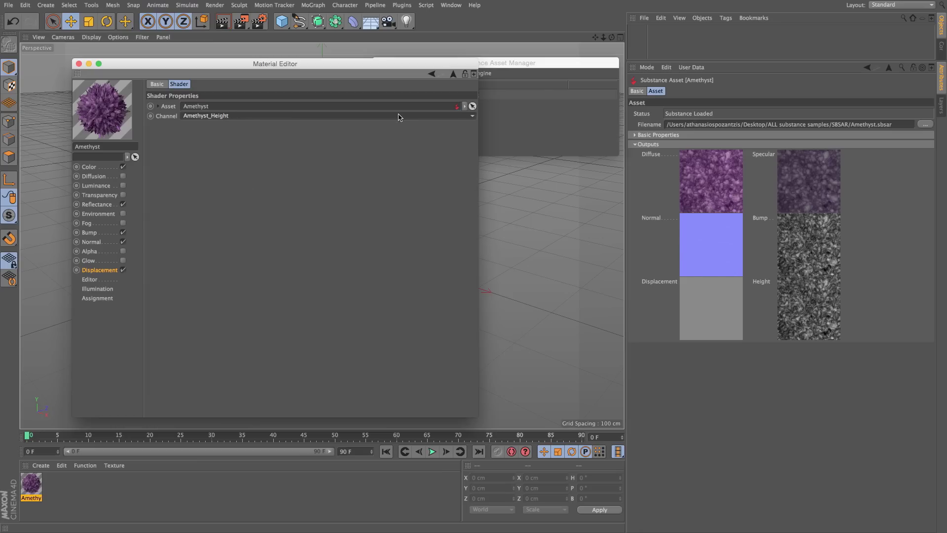
pyautogui.moveTo(493, 64); pyautogui.dragTo(492, 67)
# Open the Color channel's Substance Shader, which reads Amethyst_Diffuse
pyautogui.rightClick(404, 100)
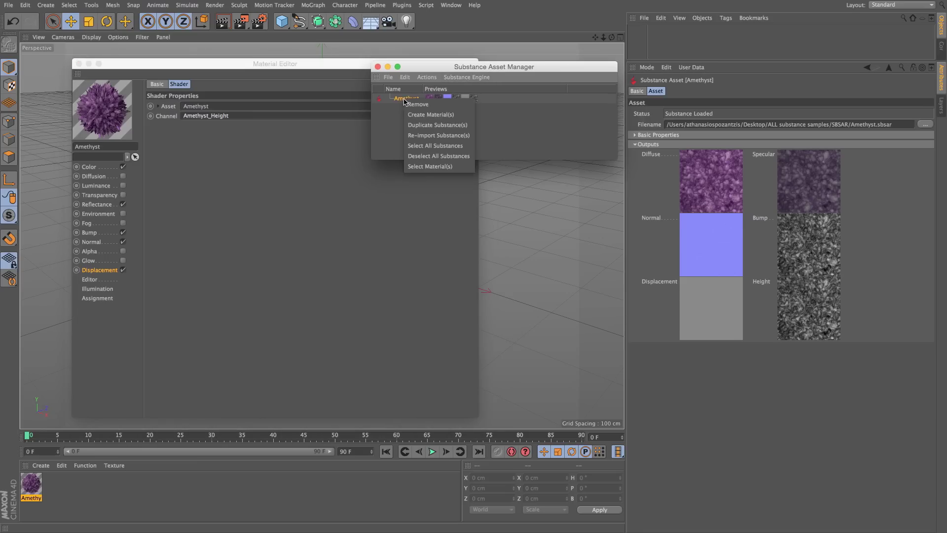
pyautogui.click(457, 115)
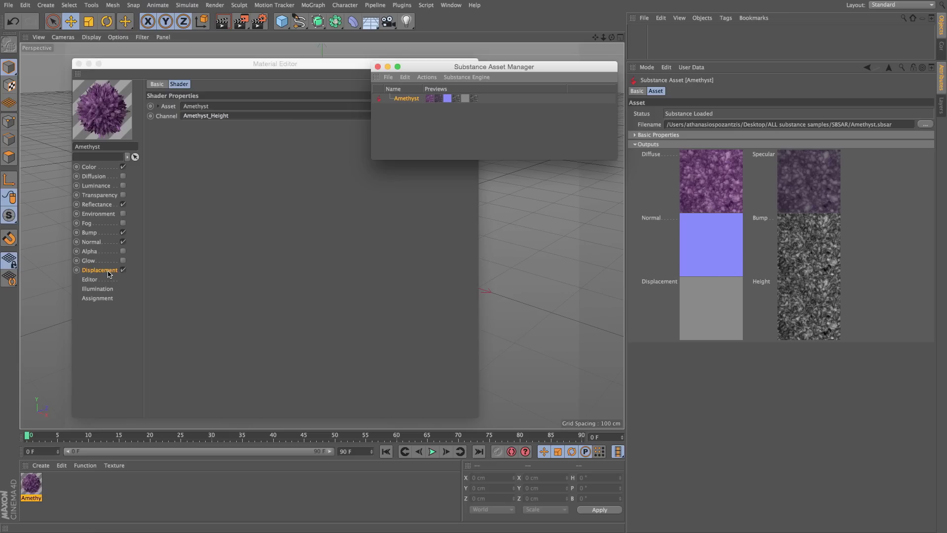
pyautogui.click(99, 169)
pyautogui.click(205, 201)
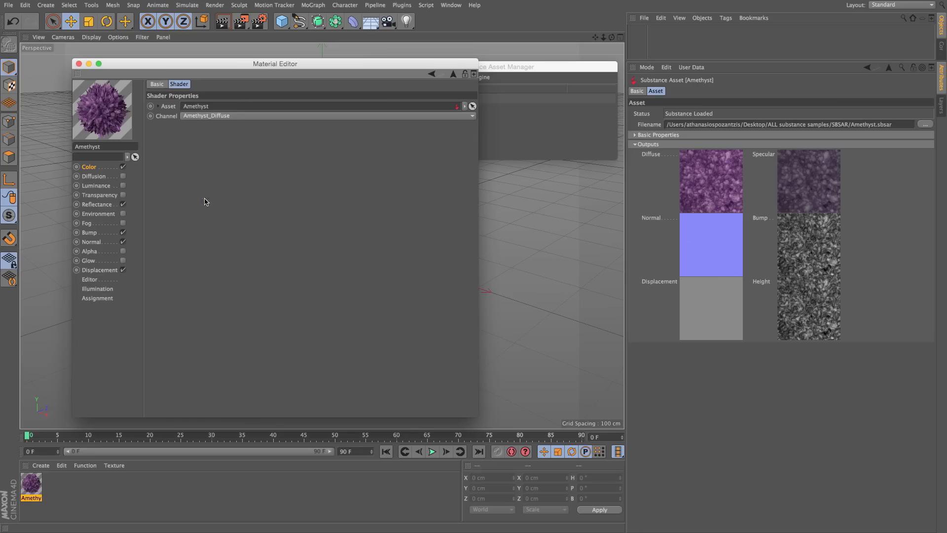
# Switch the Color shader's channel to Amethyst_Normal
pyautogui.click(242, 116)
pyautogui.click(235, 146)
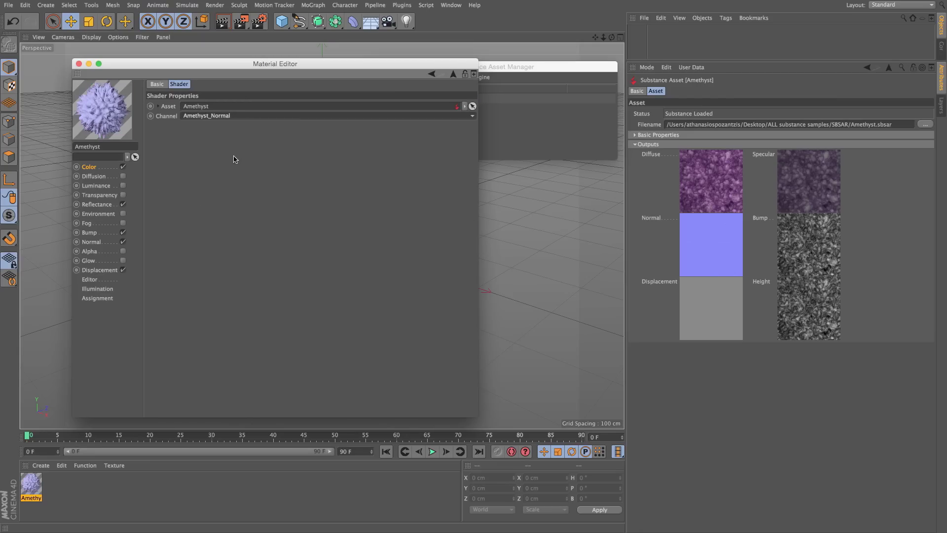
pyautogui.moveTo(224, 70); pyautogui.dragTo(579, 128)
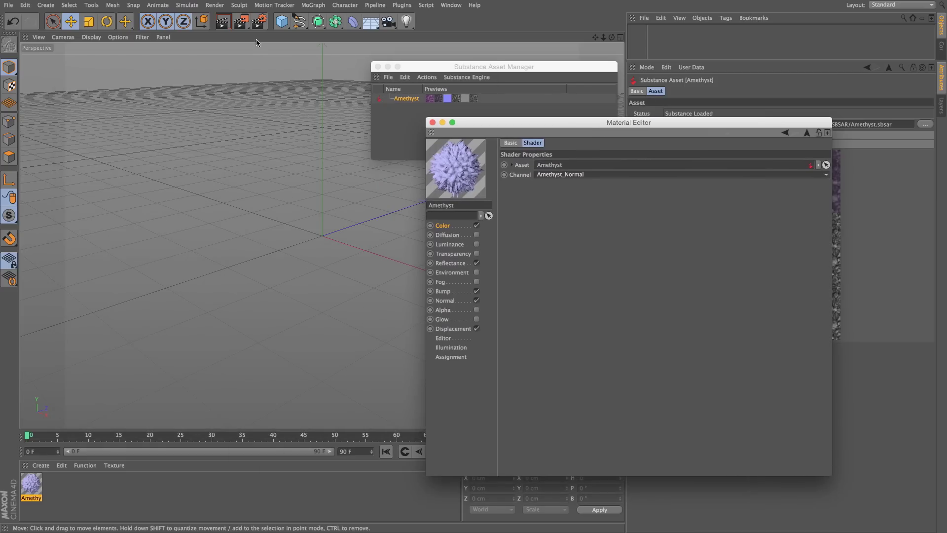
# Add a sphere, apply the Amethyst material to it, and render the view
pyautogui.moveTo(283, 25); pyautogui.dragTo(432, 54)
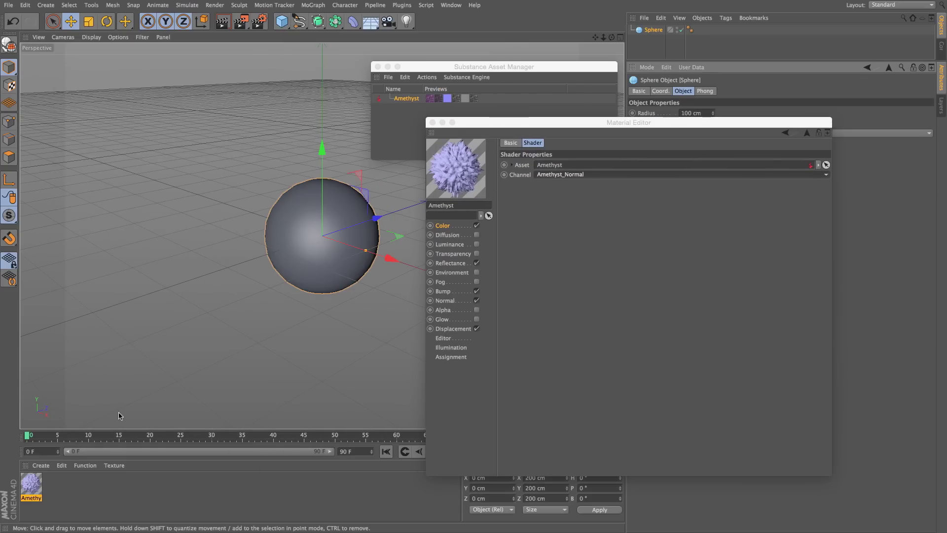
pyautogui.moveTo(27, 487); pyautogui.dragTo(321, 263)
pyautogui.keyDown('alt'); pyautogui.moveTo(322, 257); pyautogui.dragTo(367, 232, button='right'); pyautogui.keyUp('alt')
pyautogui.keyDown('alt'); pyautogui.moveTo(367, 231); pyautogui.dragTo(332, 281, button='middle'); pyautogui.keyUp('alt')
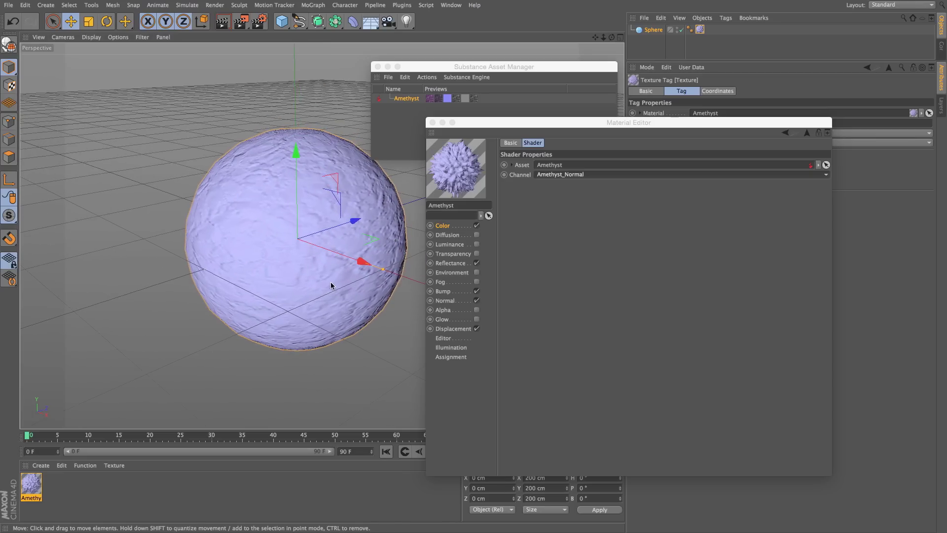
pyautogui.click(223, 21)
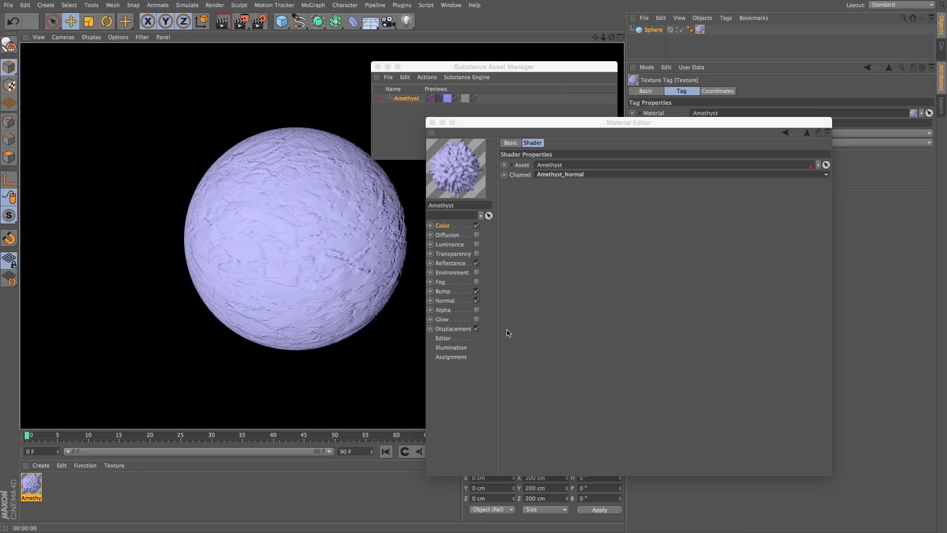
# Step through Color, Reflectance, Bump, Normal and Displacement, then show Amethyst's output maps alongside
pyautogui.click(442, 225)
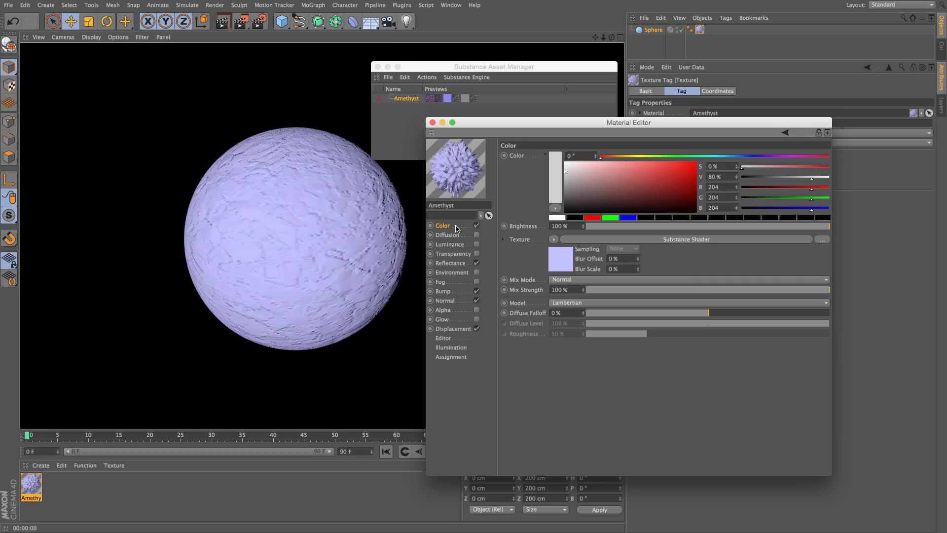
pyautogui.click(449, 263)
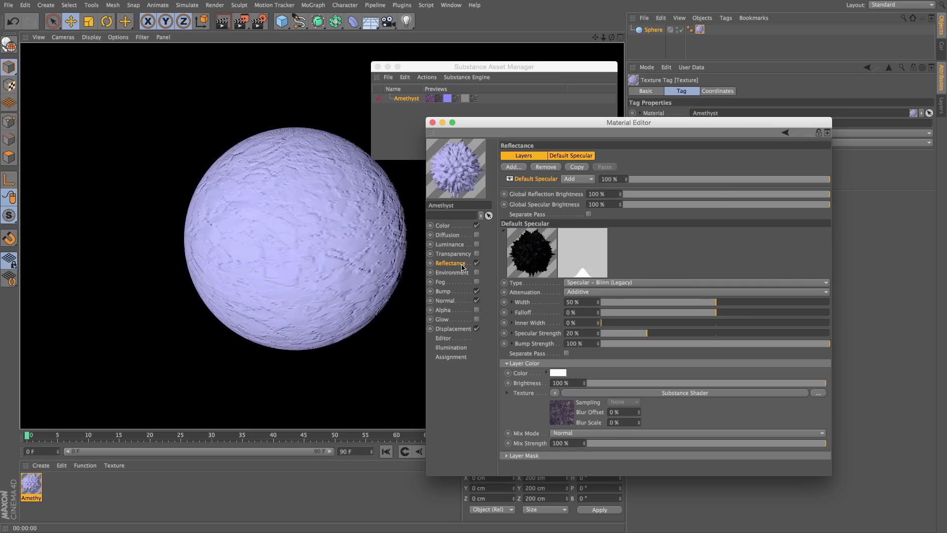
pyautogui.click(463, 291)
pyautogui.click(463, 302)
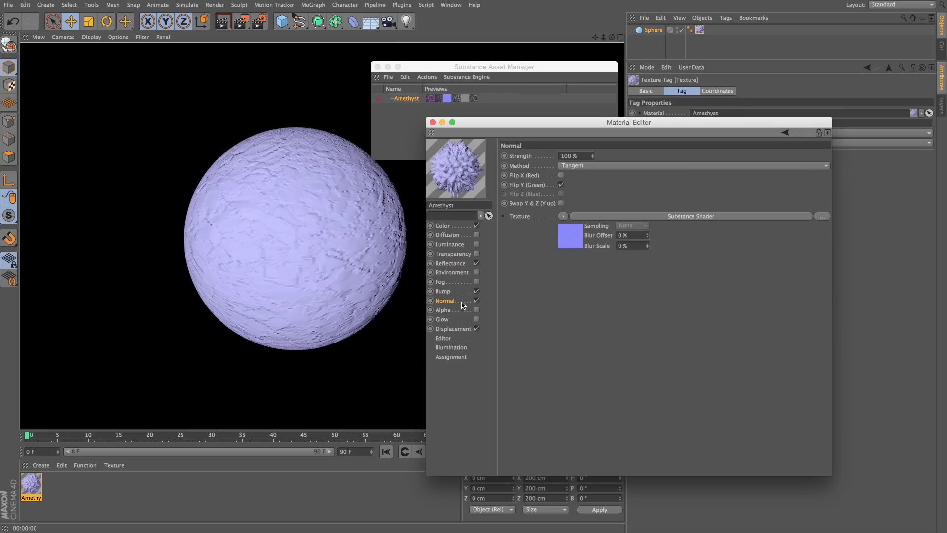
pyautogui.click(453, 329)
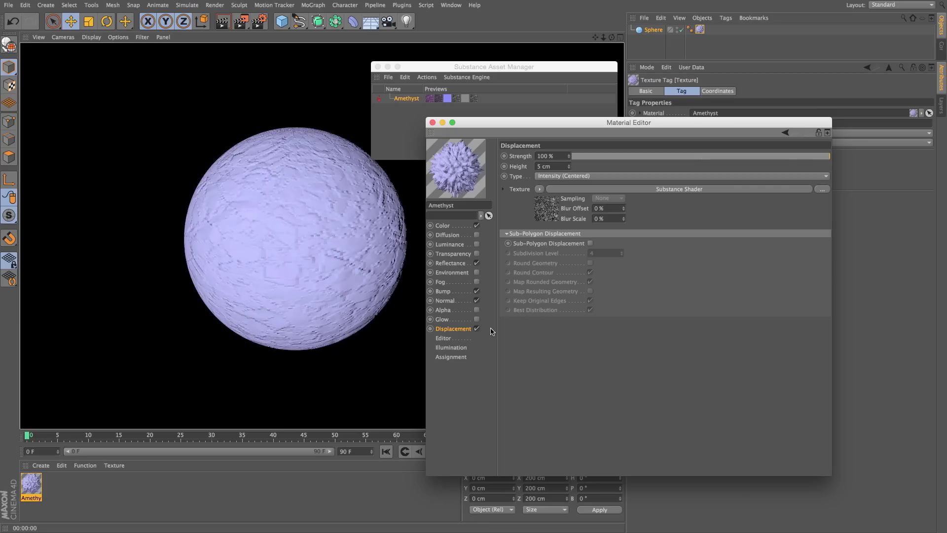
pyautogui.click(400, 100)
pyautogui.moveTo(672, 123); pyautogui.dragTo(413, 142)
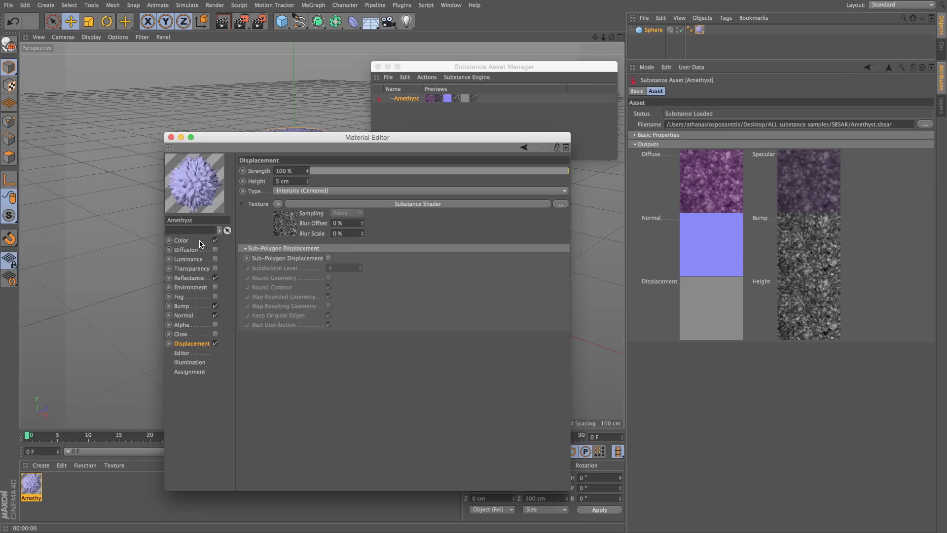
# Remove the sphere's texture tag and delete the old Amethyst material
pyautogui.click(171, 138)
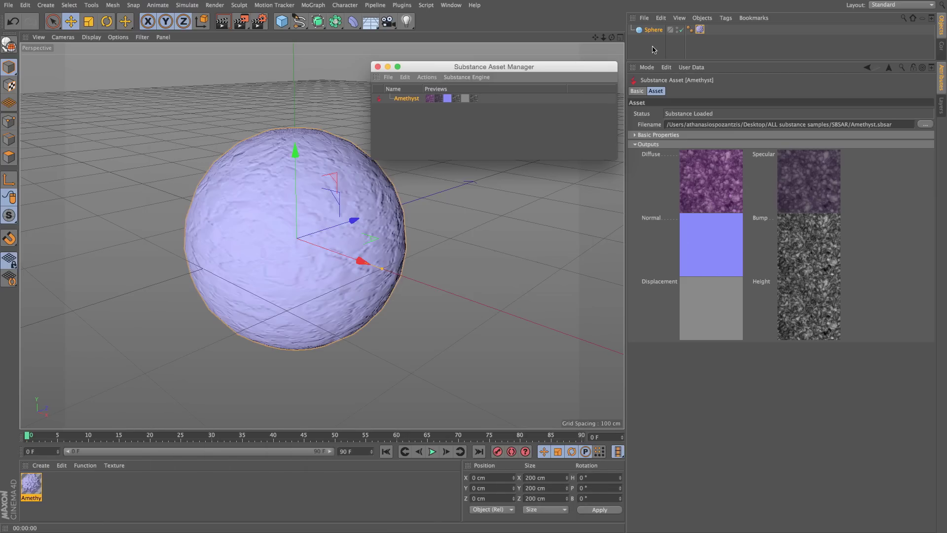
pyautogui.click(700, 29)
pyautogui.press('Delete')
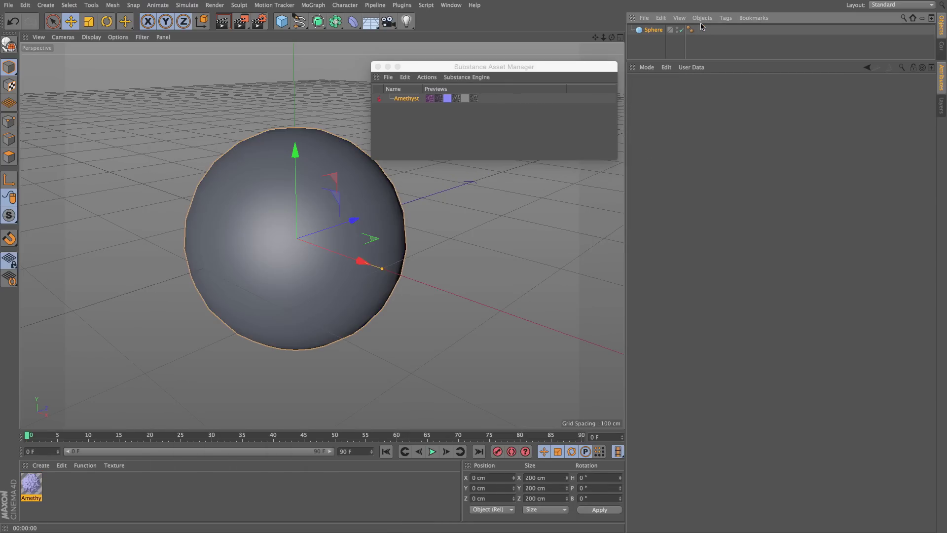
pyautogui.click(23, 498)
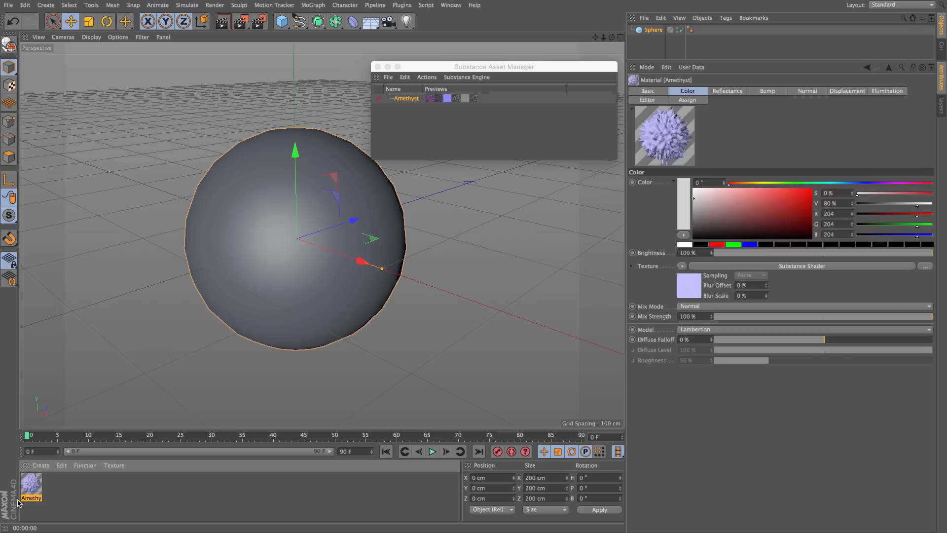
pyautogui.press('Delete')
# Create a fresh Amethyst material from the substance, apply it to the sphere and render
pyautogui.rightClick(406, 99)
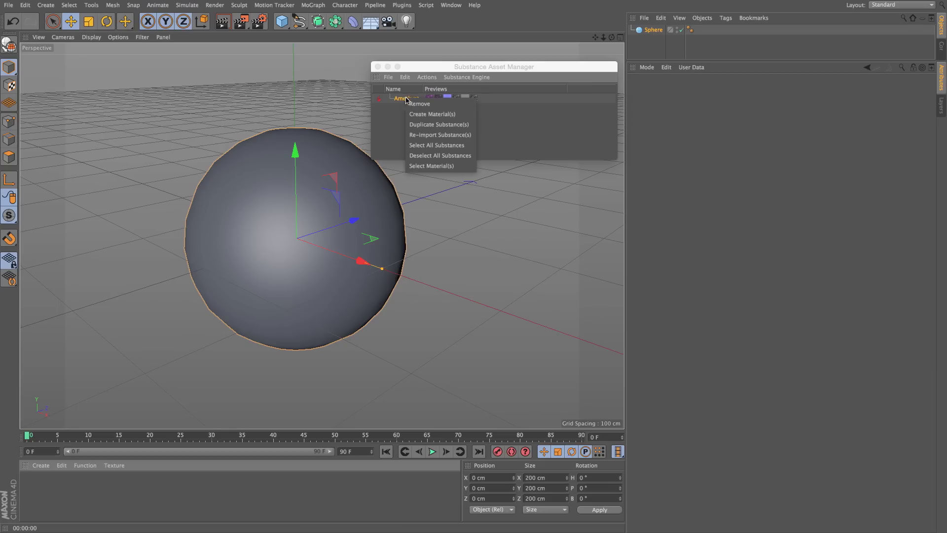
pyautogui.click(412, 115)
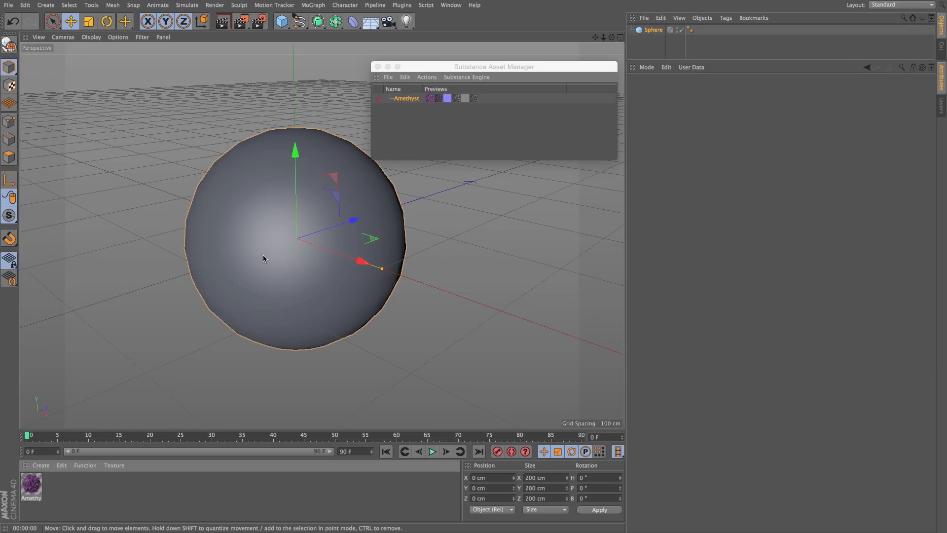
pyautogui.moveTo(36, 488); pyautogui.dragTo(277, 291)
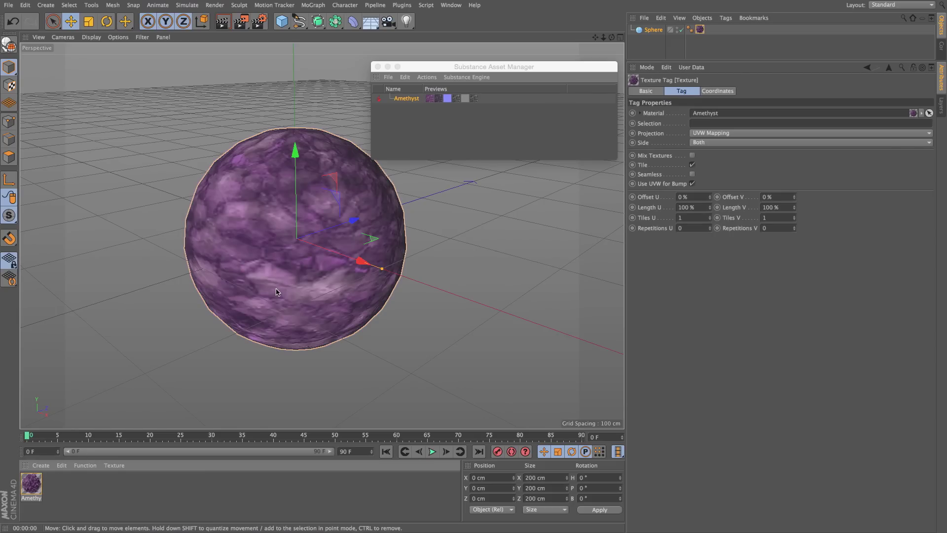
pyautogui.press('super+r')
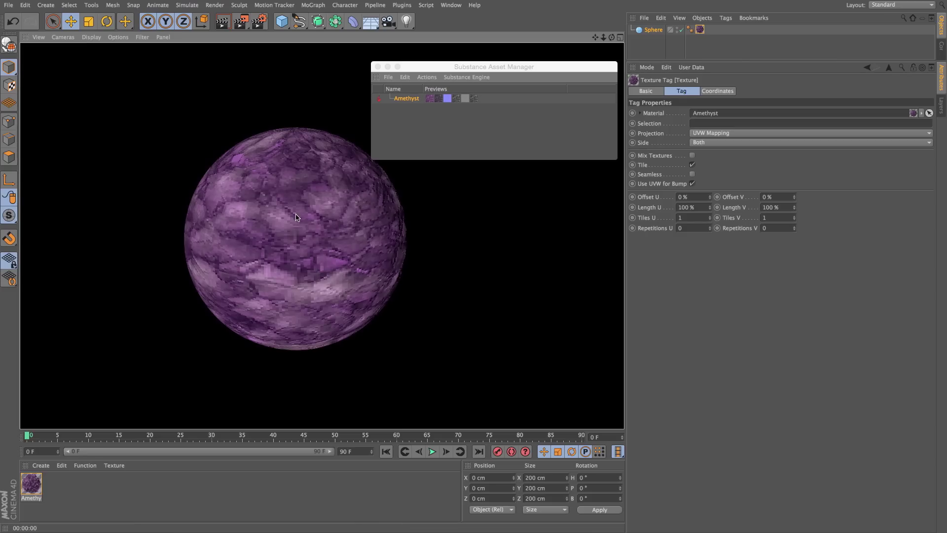
# Set the Amethyst substance's Width and Height to 2048 and re-render the sphere
pyautogui.click(407, 99)
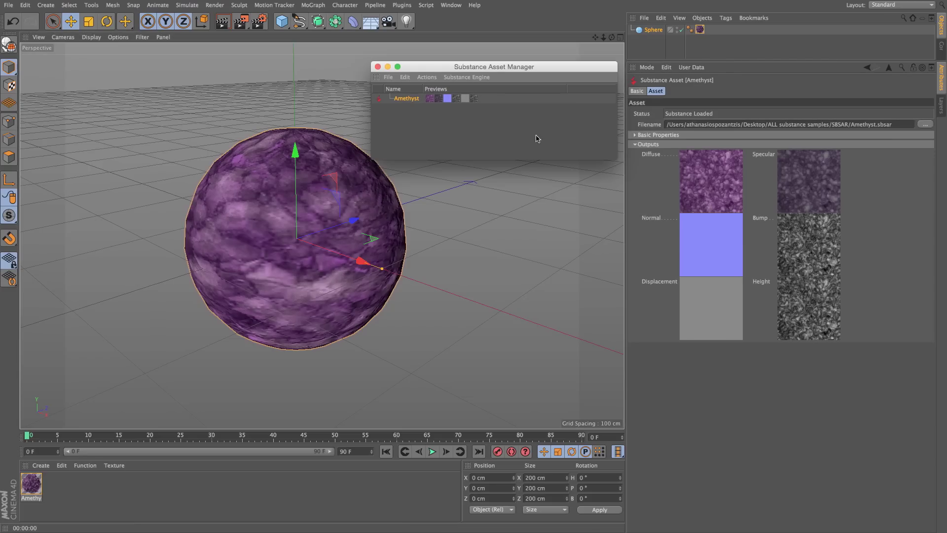
pyautogui.click(635, 135)
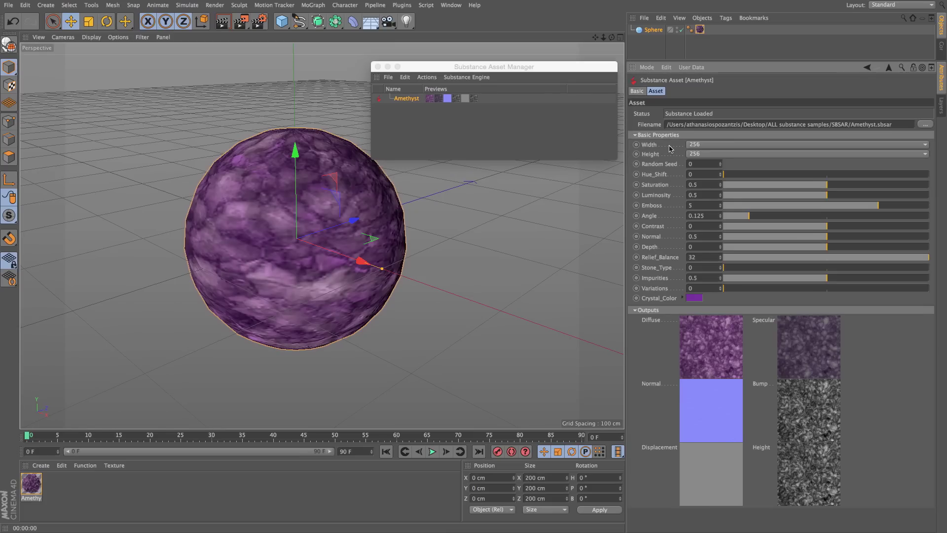
pyautogui.click(710, 146)
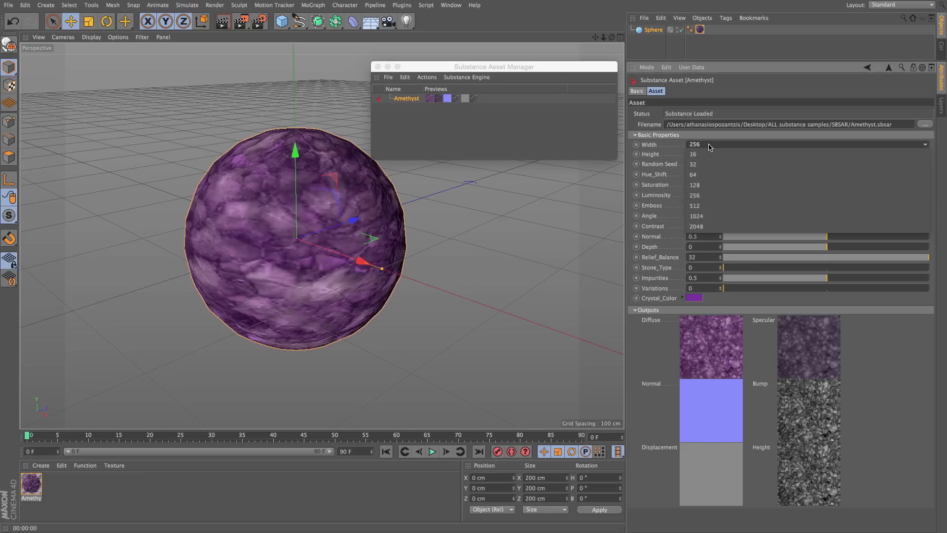
pyautogui.click(714, 227)
pyautogui.click(706, 155)
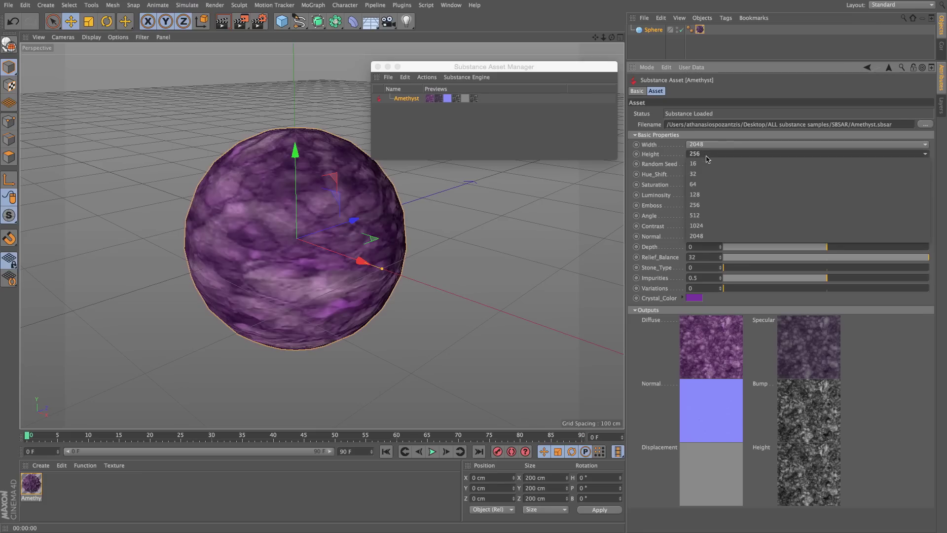
pyautogui.click(700, 231)
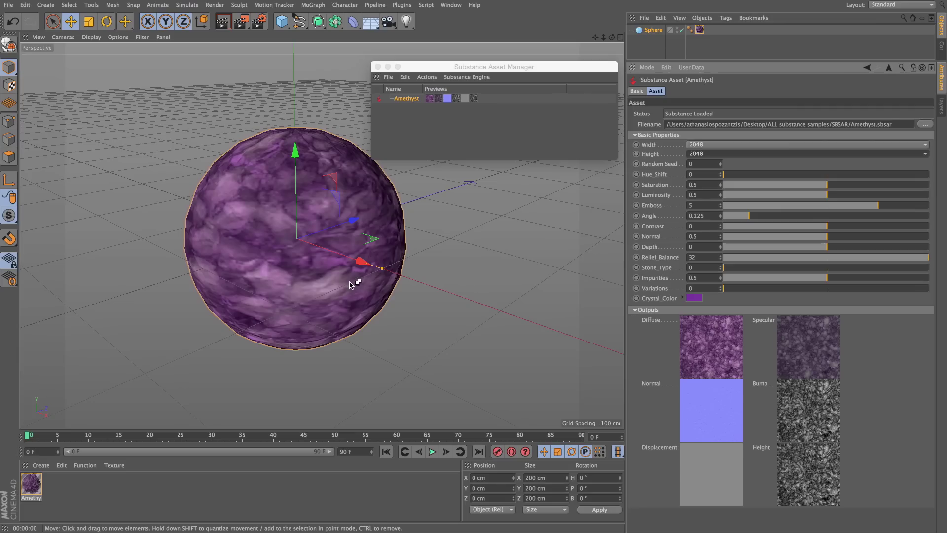
pyautogui.hotkey('ctrl', 'r')
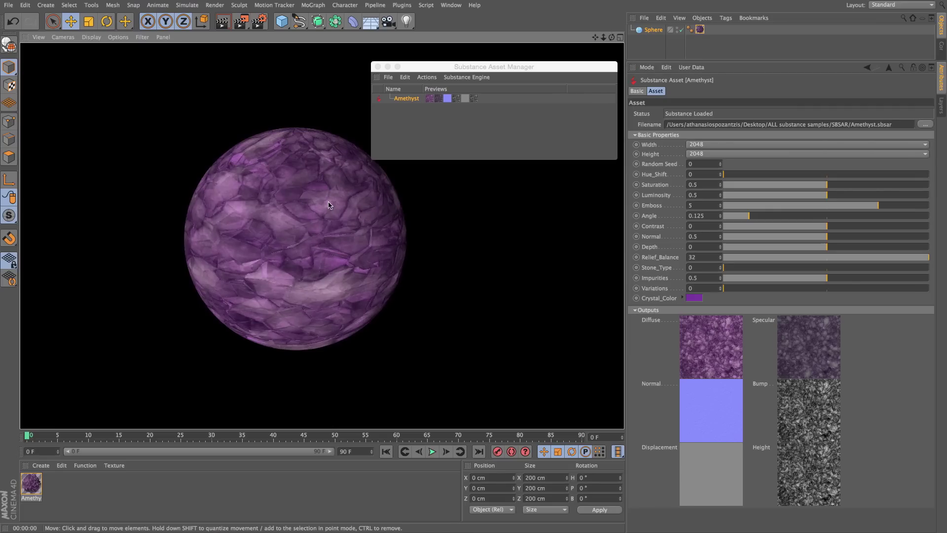
# Set the Amethyst material's editor Texture Preview Size to 2048x2048
pyautogui.click(319, 221)
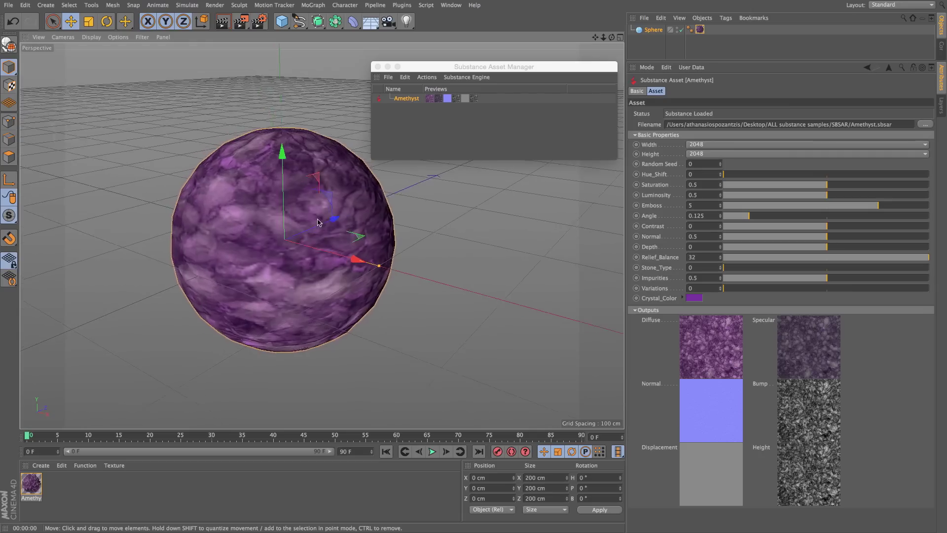
pyautogui.scroll(5, 319, 221)
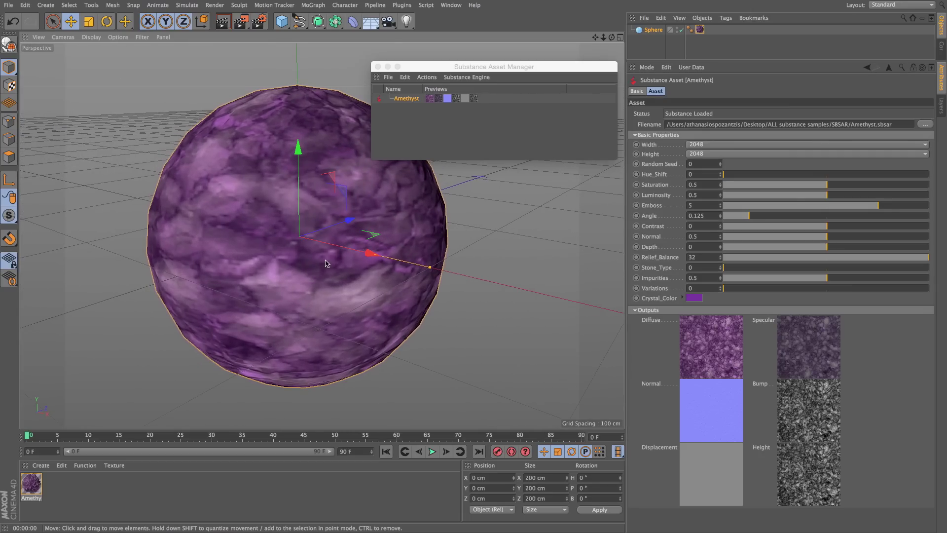
pyautogui.doubleClick(31, 485)
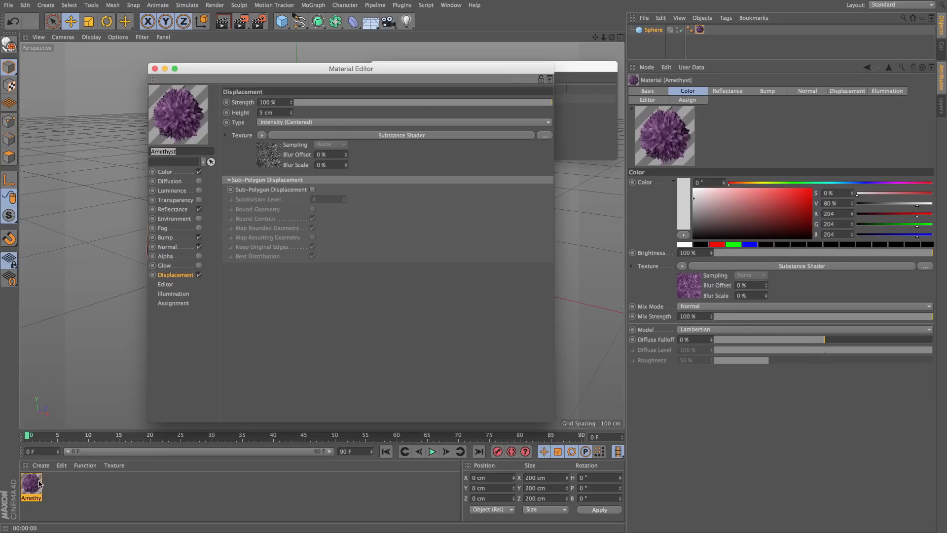
pyautogui.click(171, 286)
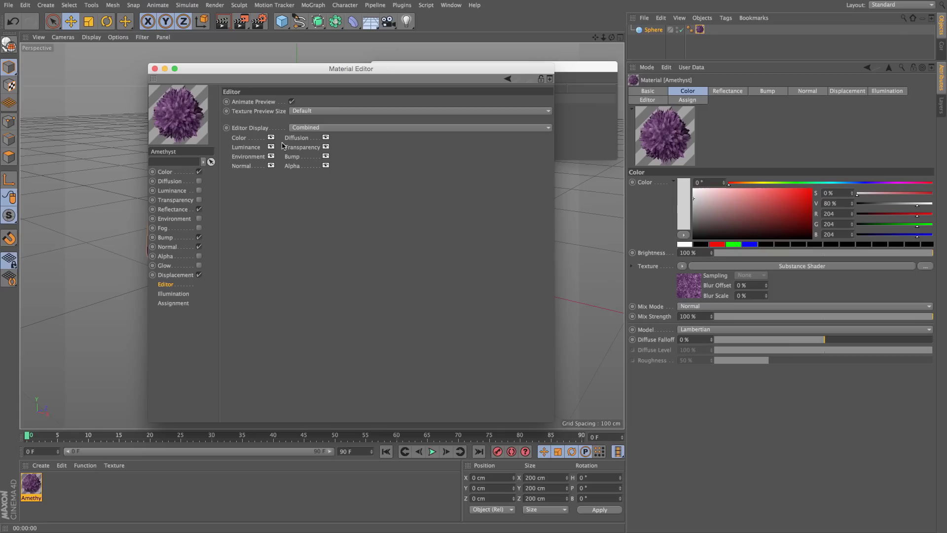
pyautogui.click(310, 113)
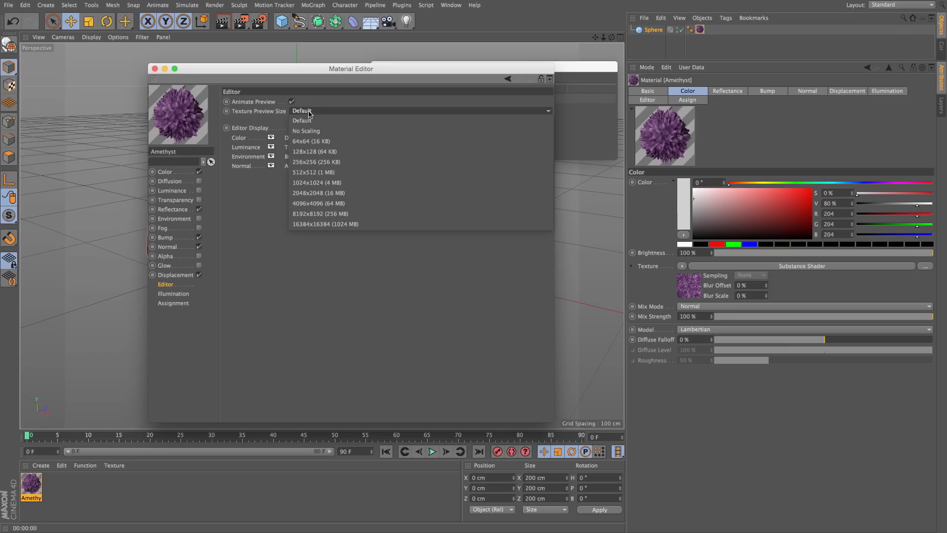
pyautogui.click(306, 194)
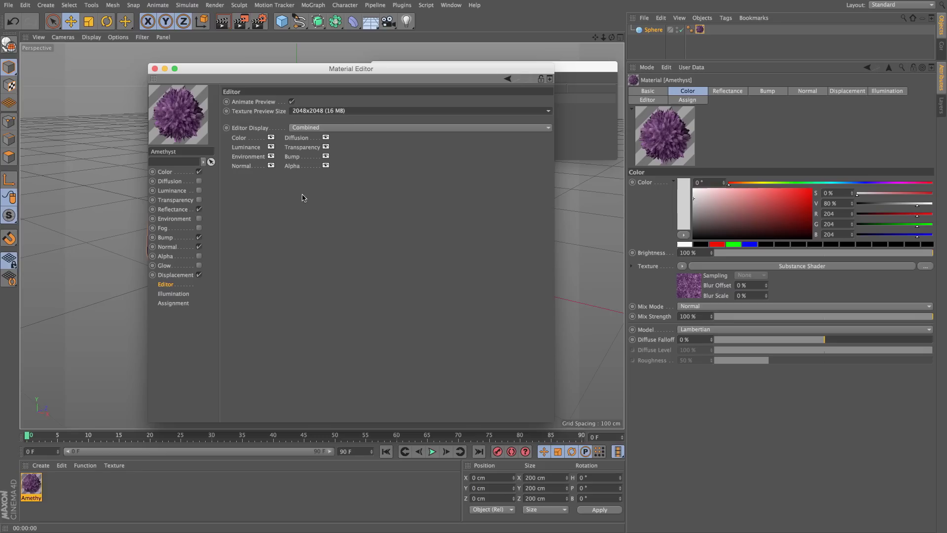
# Close the material editor, move closer to the sphere and render the viewport
pyautogui.click(154, 69)
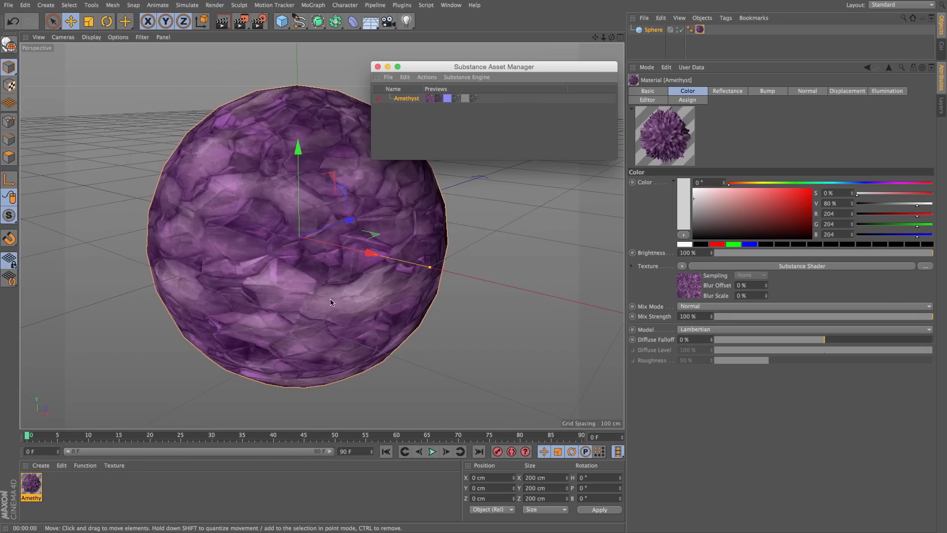
pyautogui.keyDown('alt'); pyautogui.moveTo(330, 298); pyautogui.dragTo(323, 252); pyautogui.keyUp('alt')
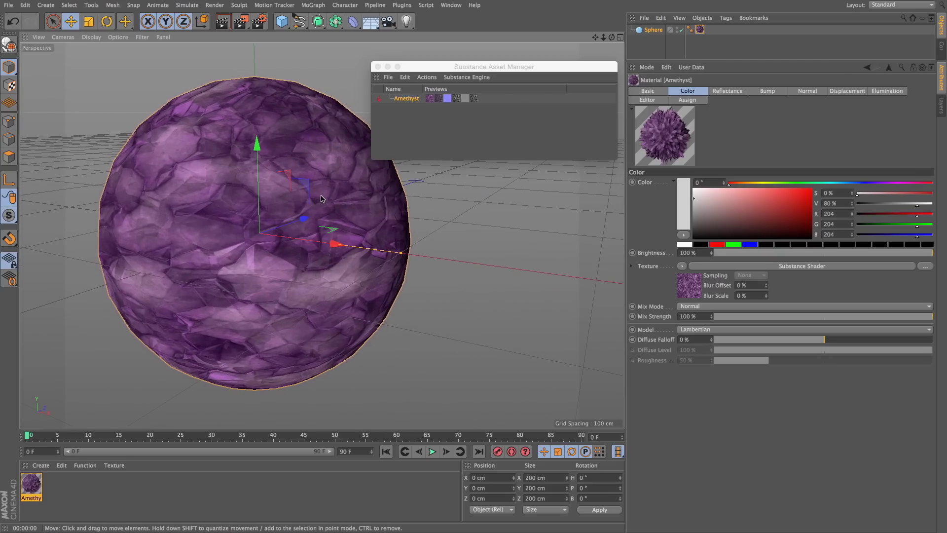
pyautogui.hotkey('ctrl', 'r')
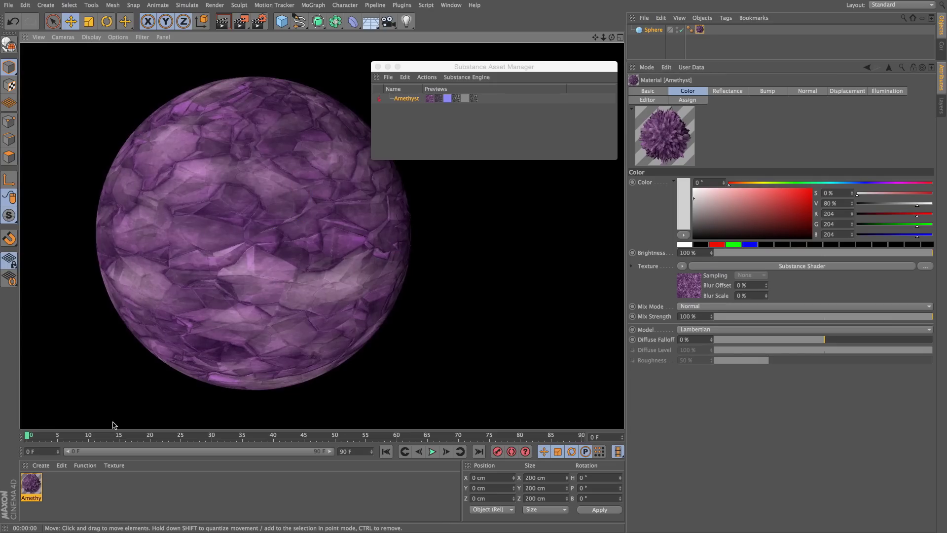
# Enable Sub-Polygon Displacement on the Amethyst material and render the viewport to see it
pyautogui.doubleClick(38, 485)
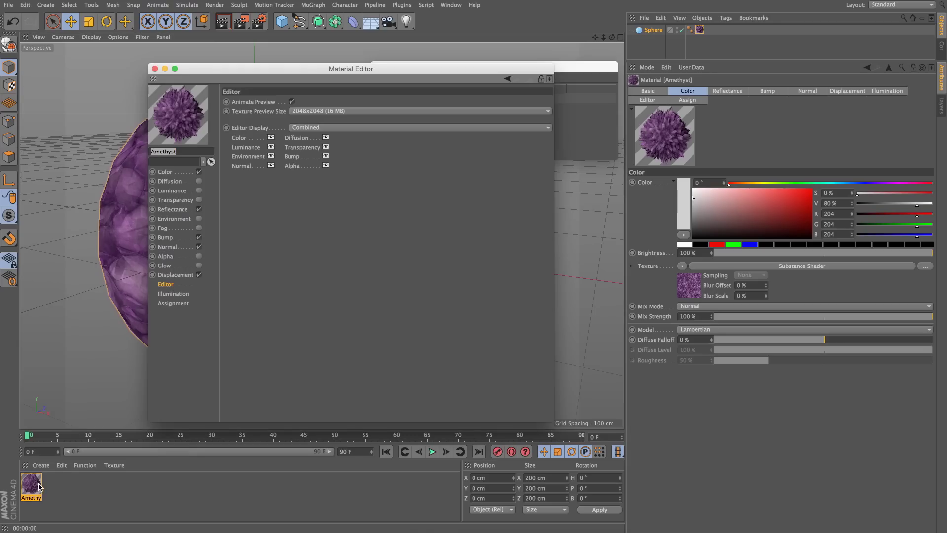
pyautogui.click(176, 275)
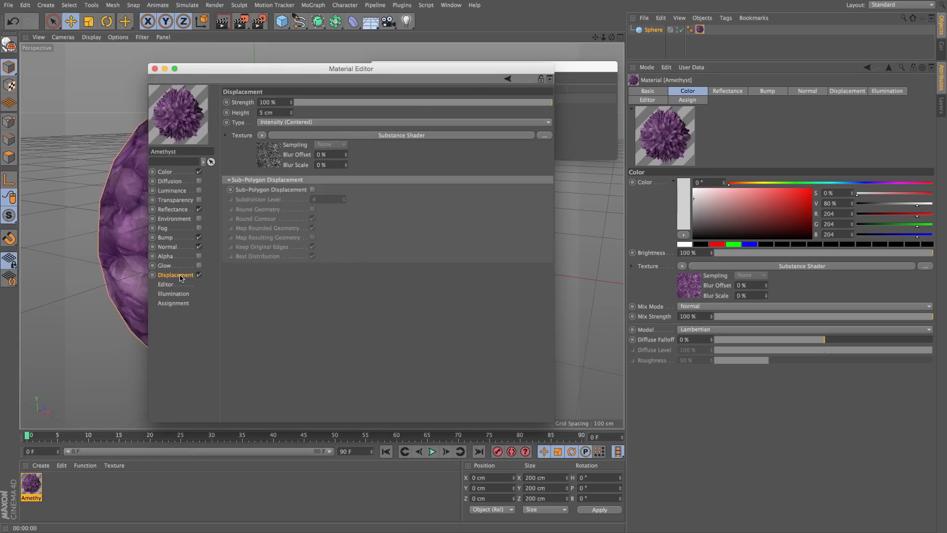
pyautogui.click(312, 190)
pyautogui.moveTo(311, 69); pyautogui.dragTo(575, 98)
pyautogui.click(222, 21)
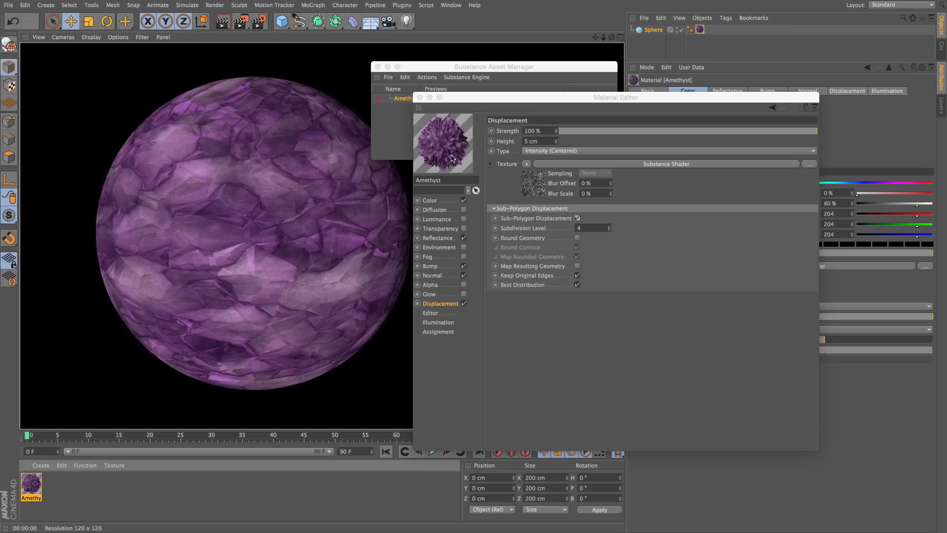
pyautogui.moveTo(517, 100); pyautogui.dragTo(261, 94)
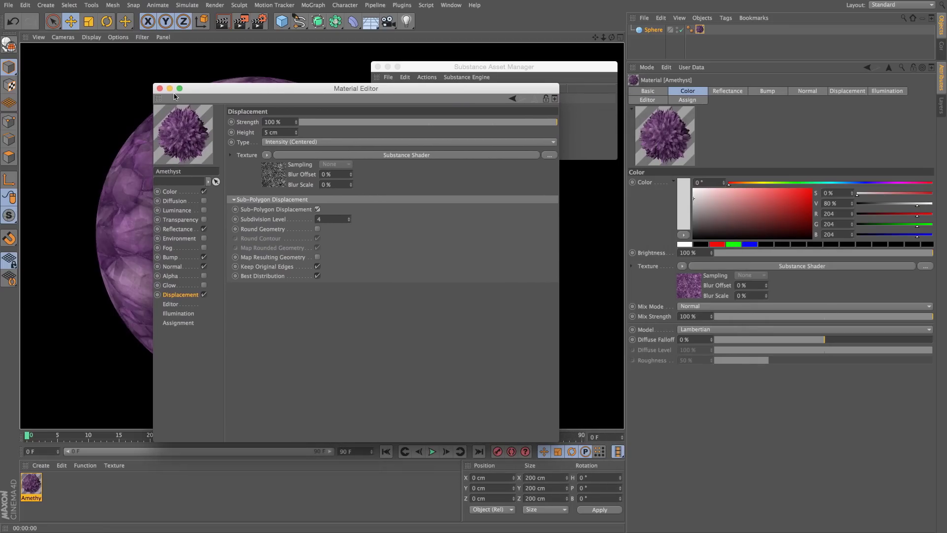
pyautogui.click(161, 88)
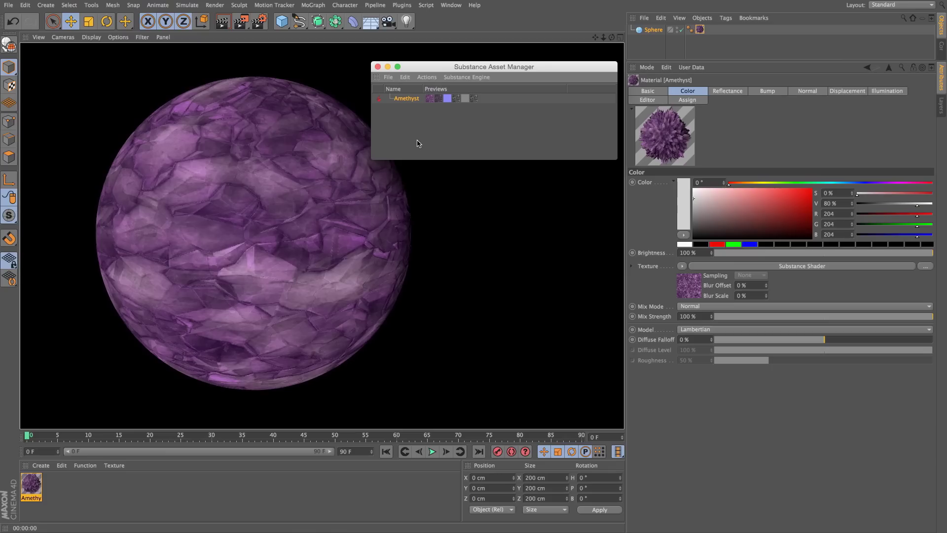
# Uncheck Render Perfect on the Sphere object and render the viewport
pyautogui.click(640, 34)
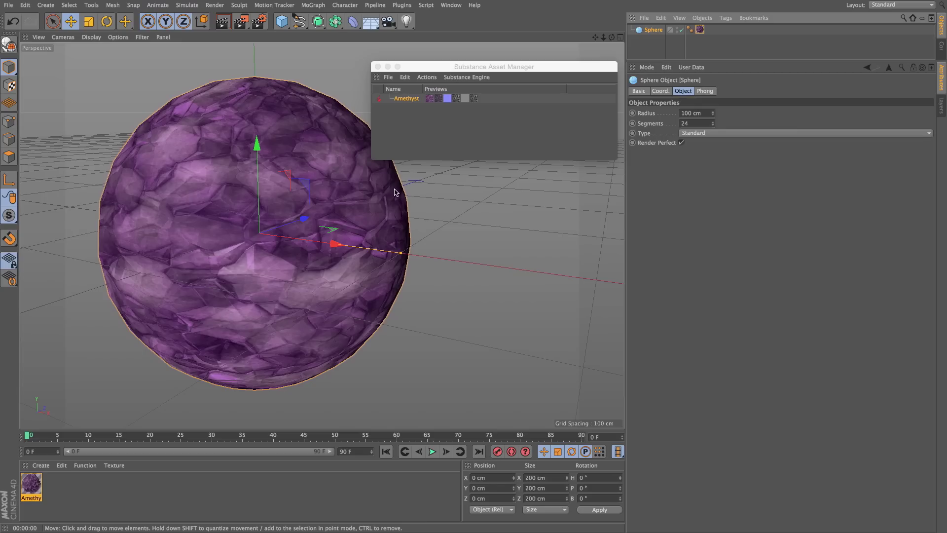
pyautogui.click(681, 143)
pyautogui.hotkey('ctrl', 'r')
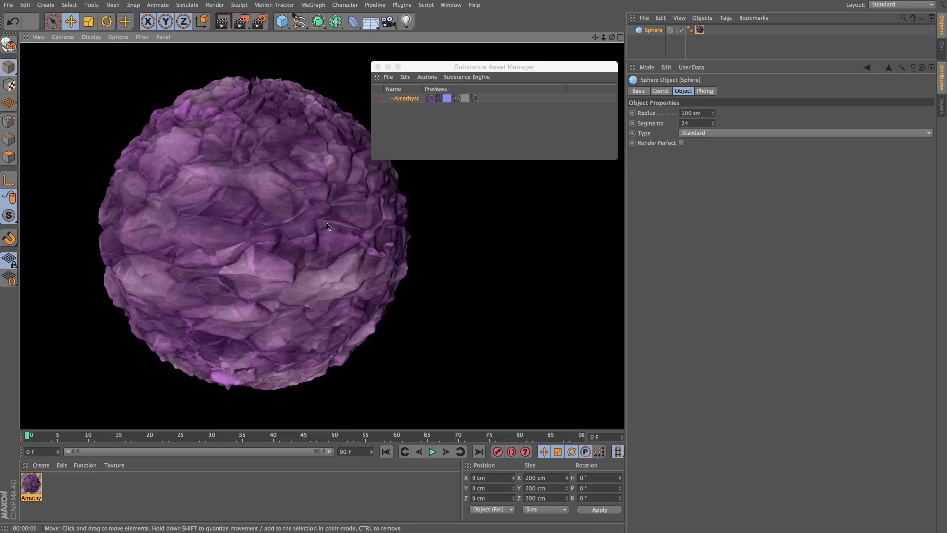
# Zoom out to center the sphere and render the displaced amethyst surface again
pyautogui.click(305, 224)
pyautogui.scroll(-3, 286, 221)
pyautogui.keyDown('alt'); pyautogui.moveTo(271, 266); pyautogui.dragTo(326, 262, button='middle'); pyautogui.keyUp('alt')
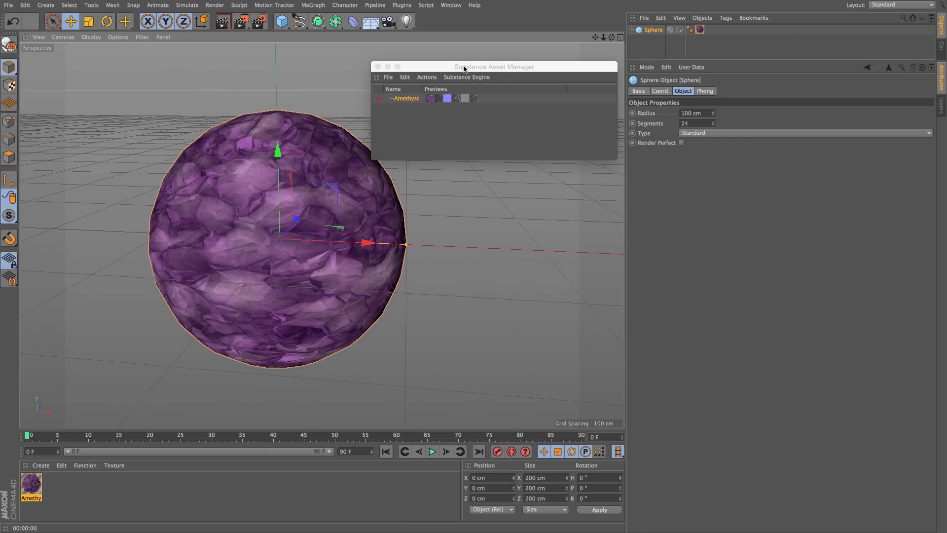
pyautogui.moveTo(464, 69); pyautogui.dragTo(473, 55)
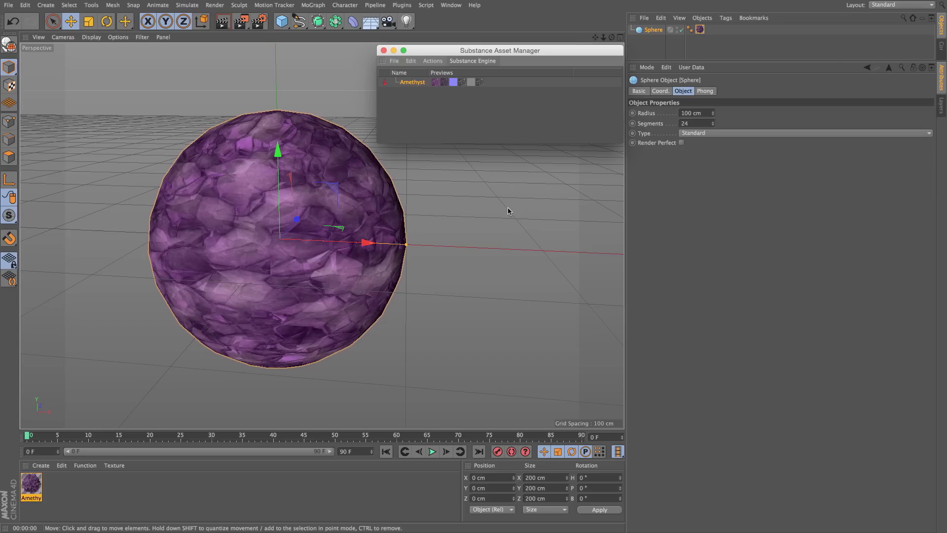
pyautogui.click(294, 319)
pyautogui.hotkey('ctrl', 'r')
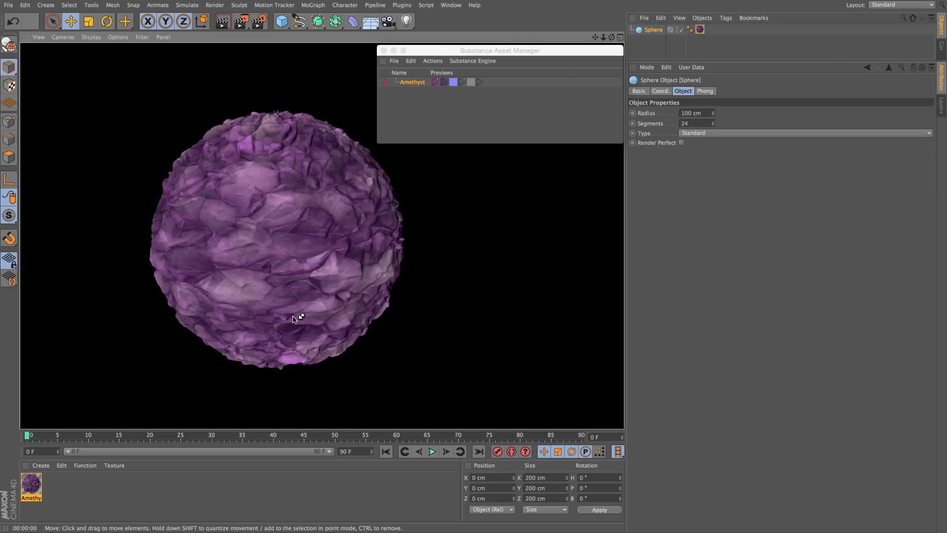